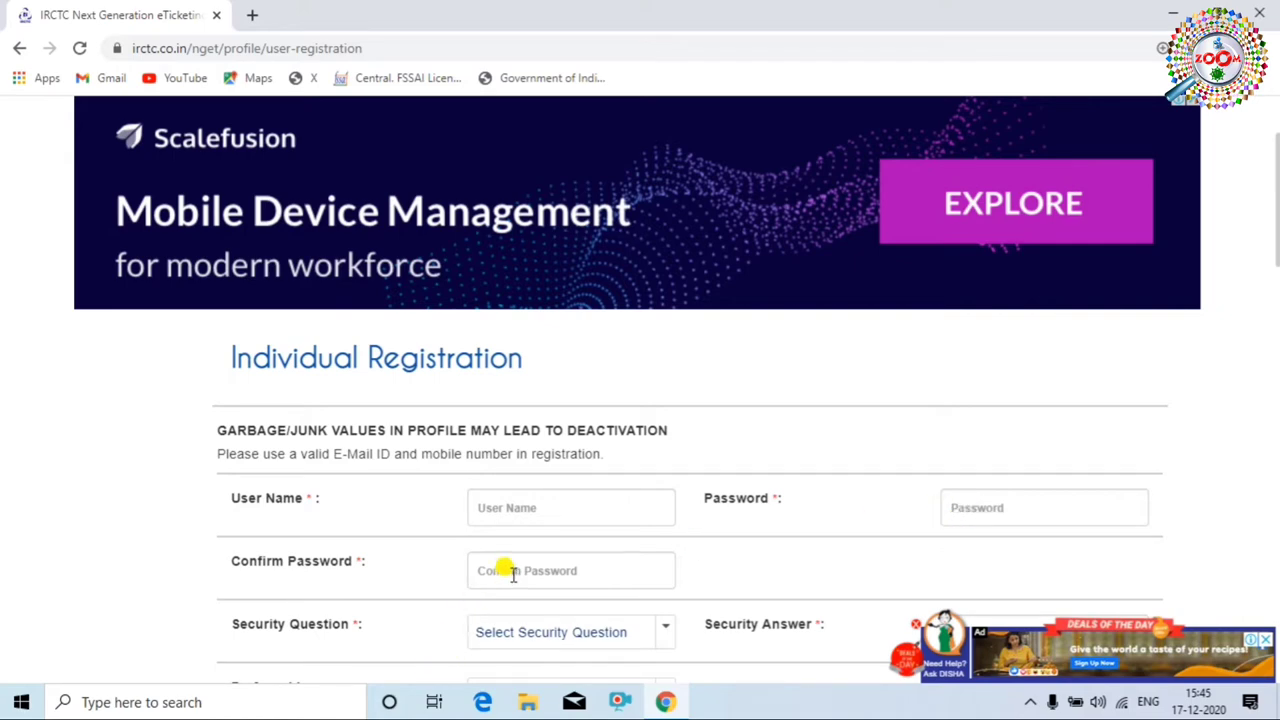
Scroll down to the empty Individual Registration form.
scroll(511, 572, "down", 1)
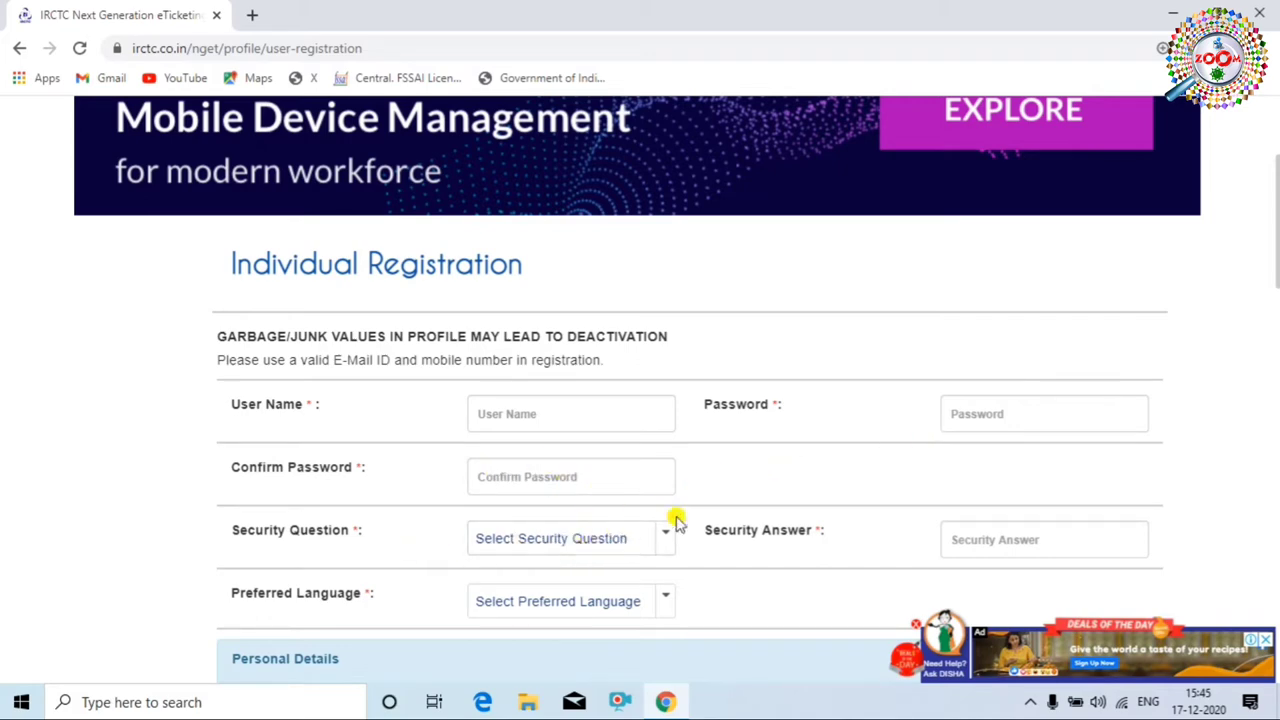
Choose the first-school security question, enter the security answer, and fill in the password confirmation.
left_click(656, 542)
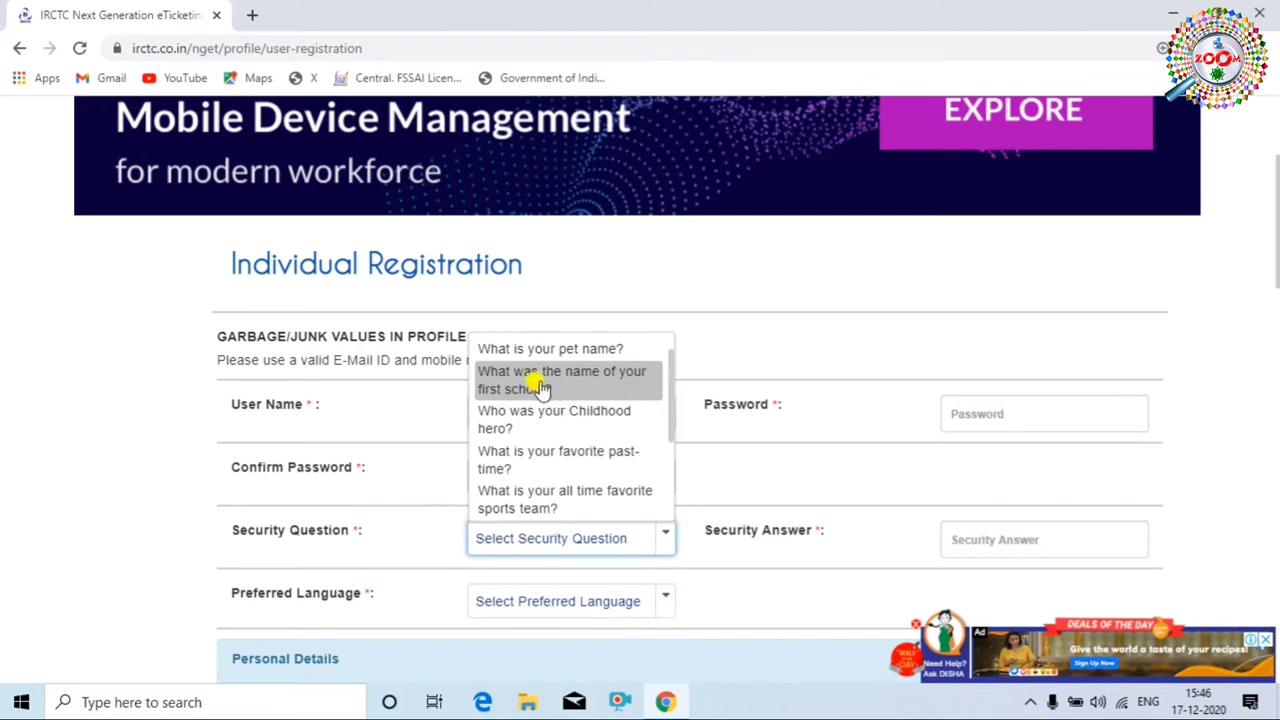
left_click(558, 392)
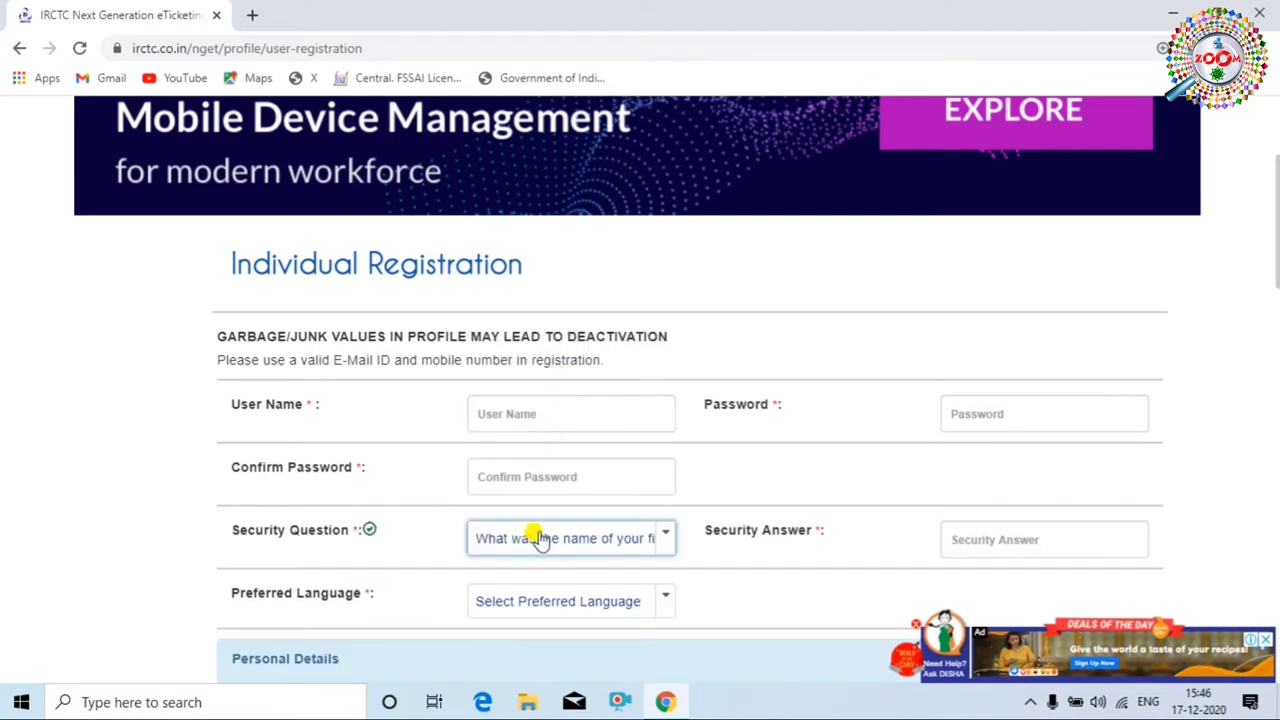
scroll(548, 534, "down", 1)
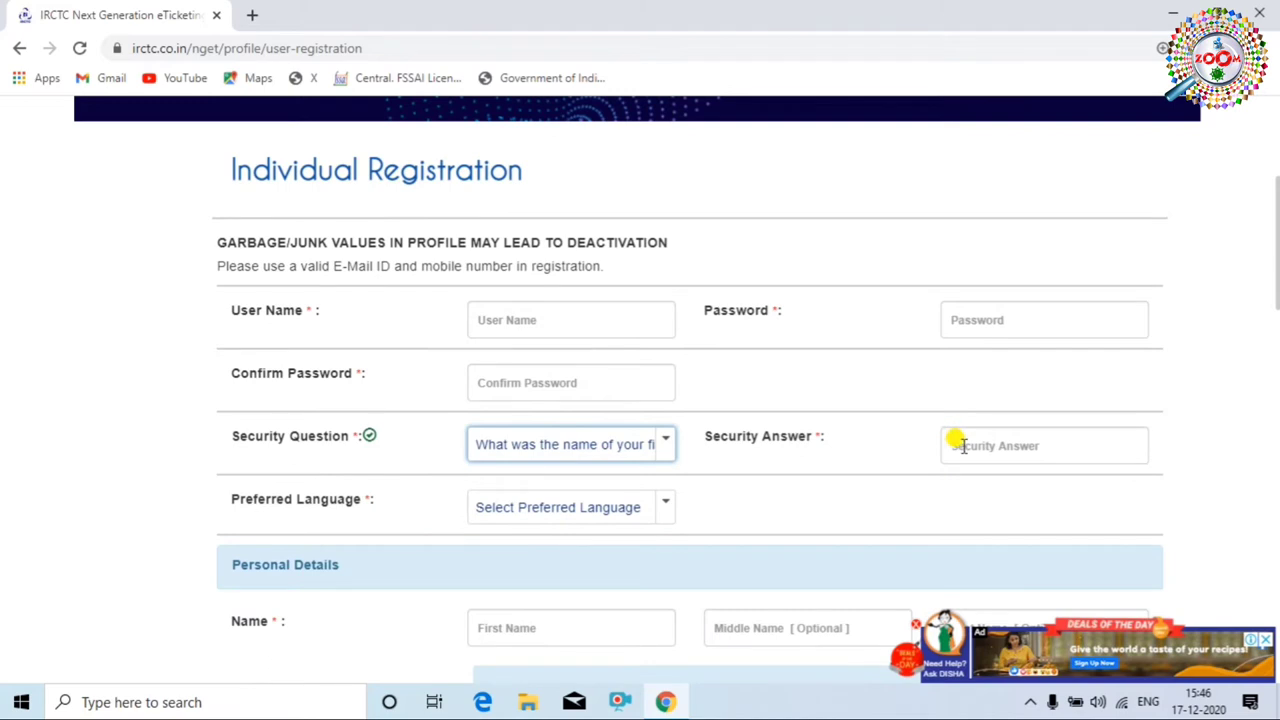
left_click(961, 447)
type("abc")
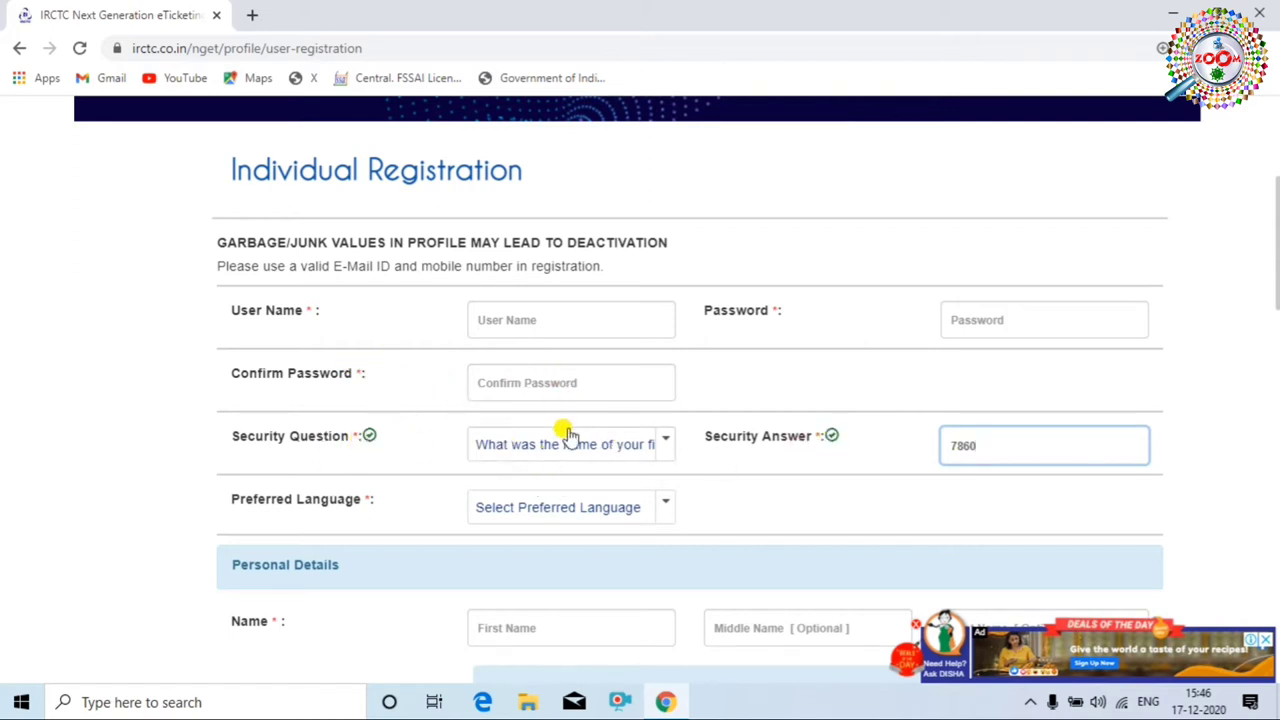
left_click(565, 378)
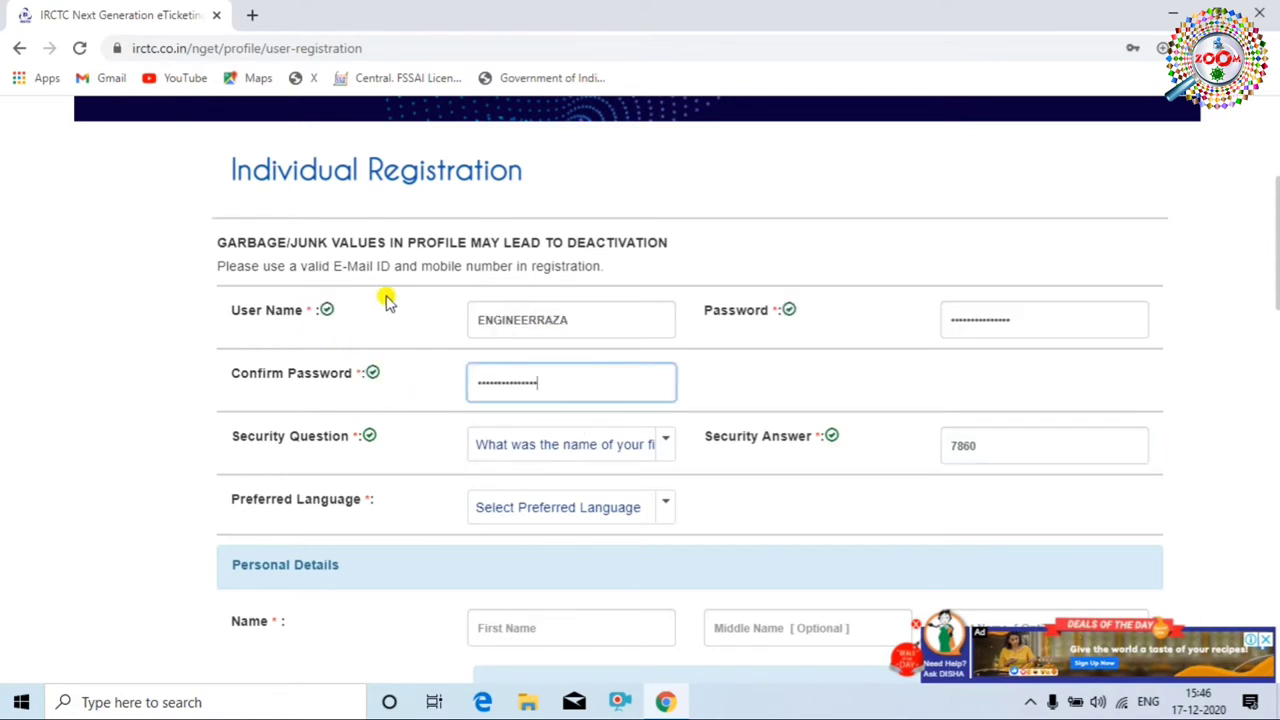
Choose English as Preferred Language and Male as Gender.
scroll(591, 406, "down", 2)
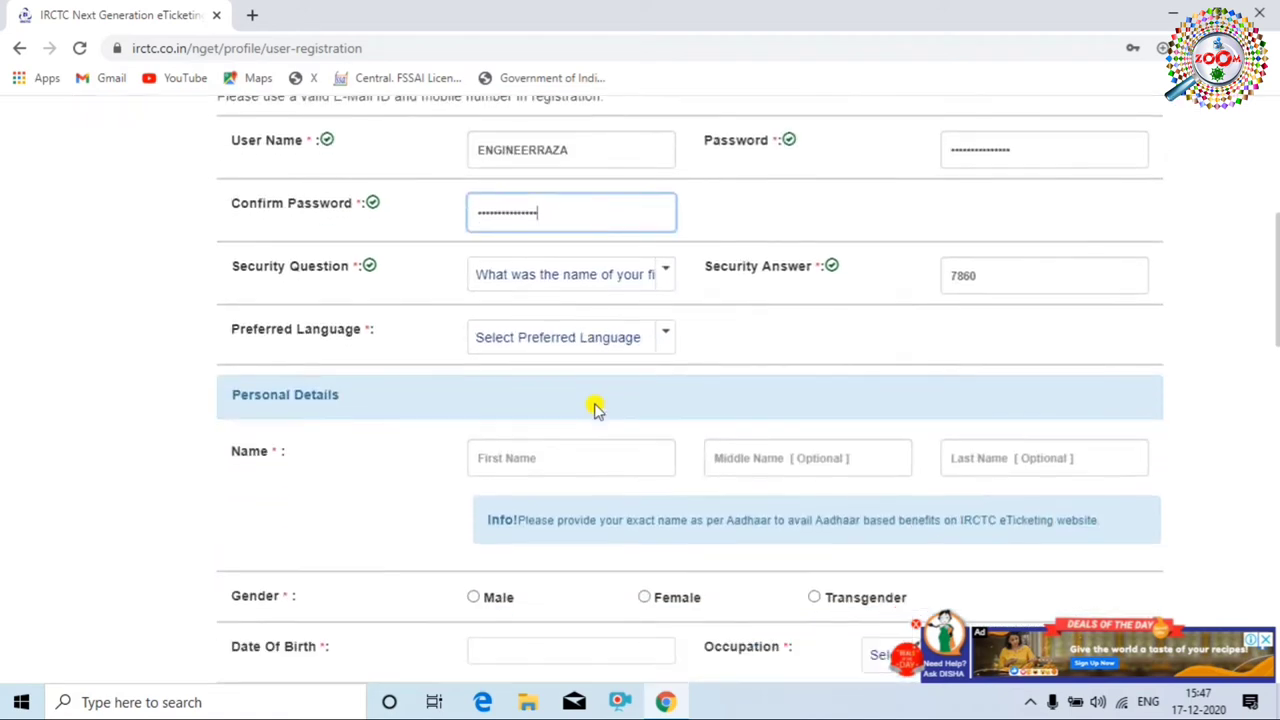
left_click(663, 321)
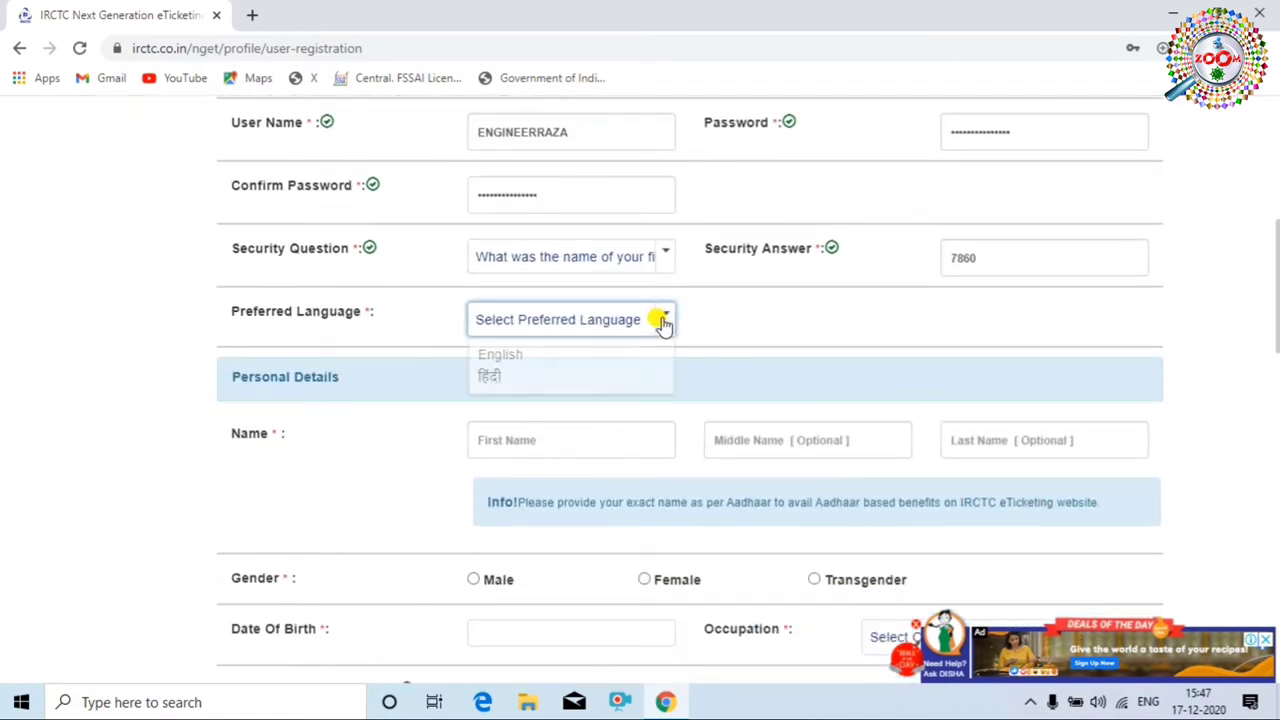
left_click(543, 366)
scroll(490, 408, "down", 1)
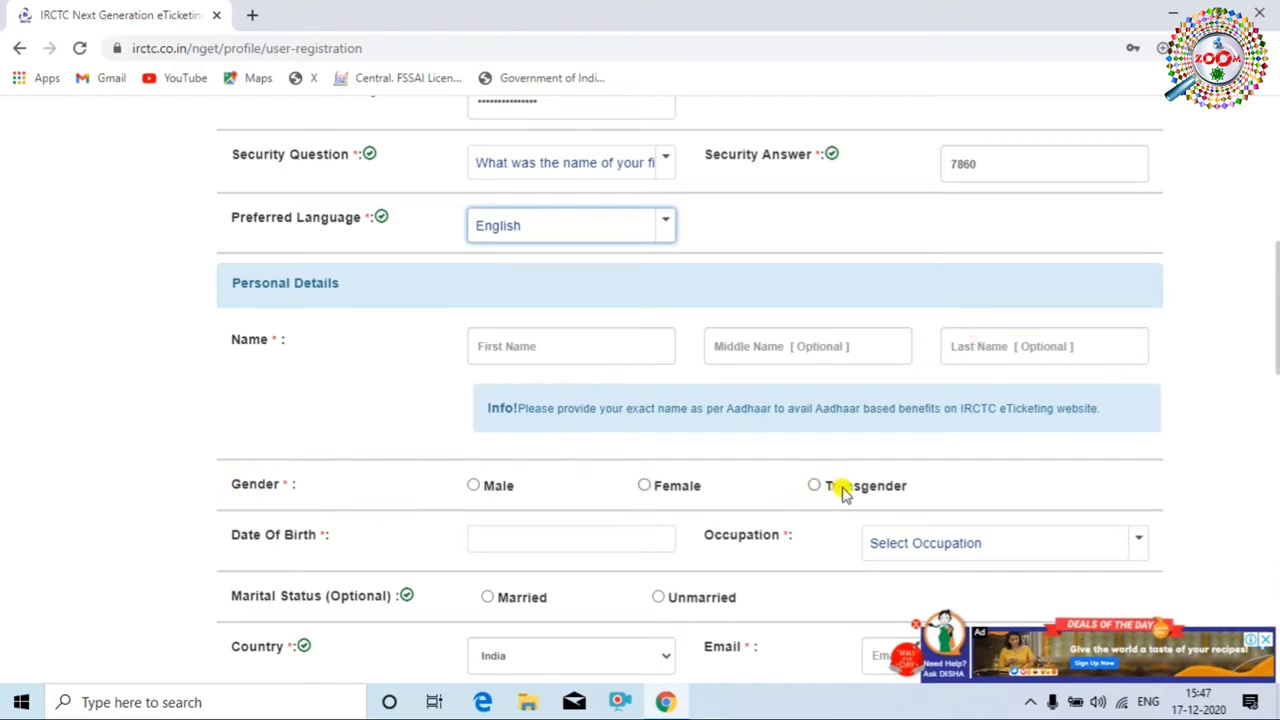
left_click(476, 487)
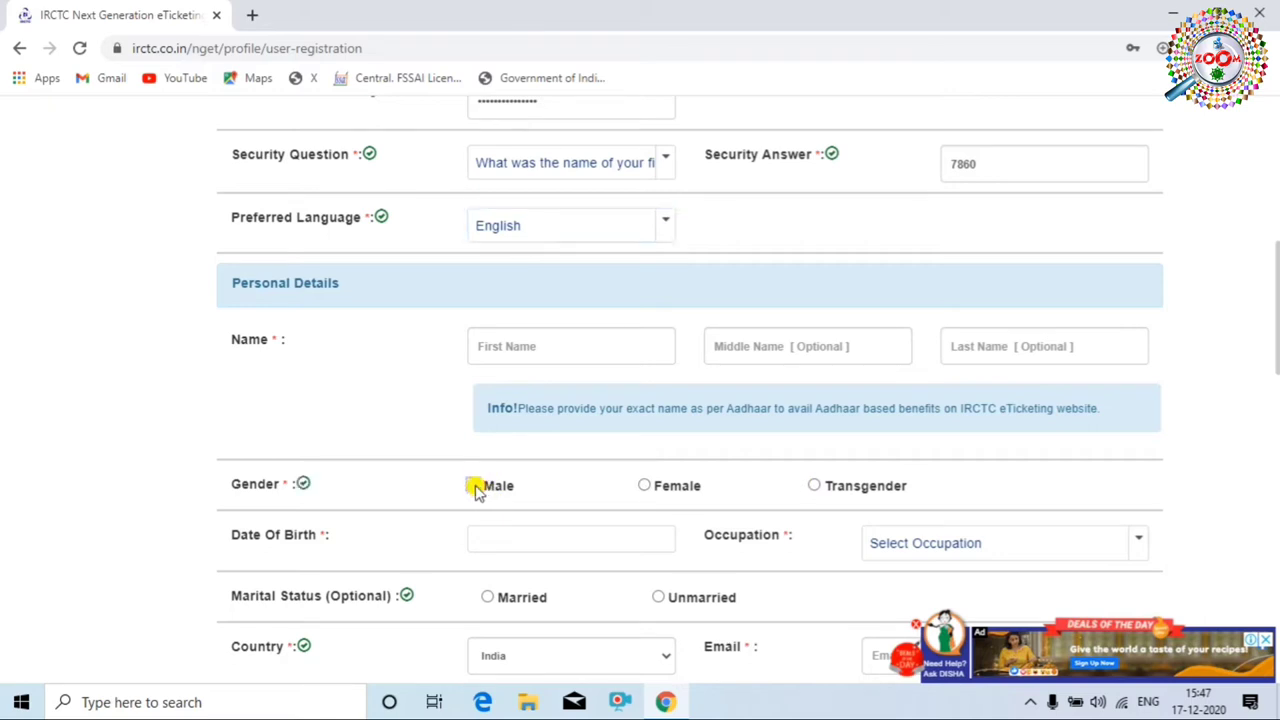
scroll(506, 523, "down", 1)
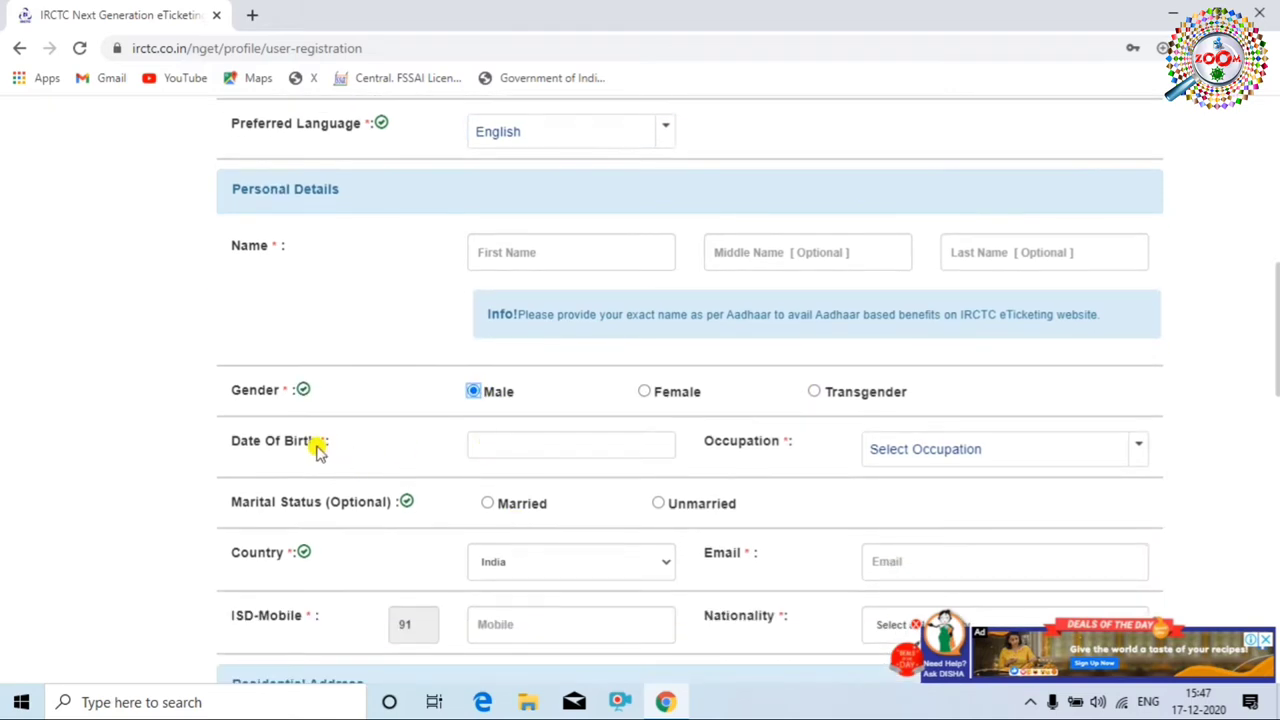
left_click(592, 442)
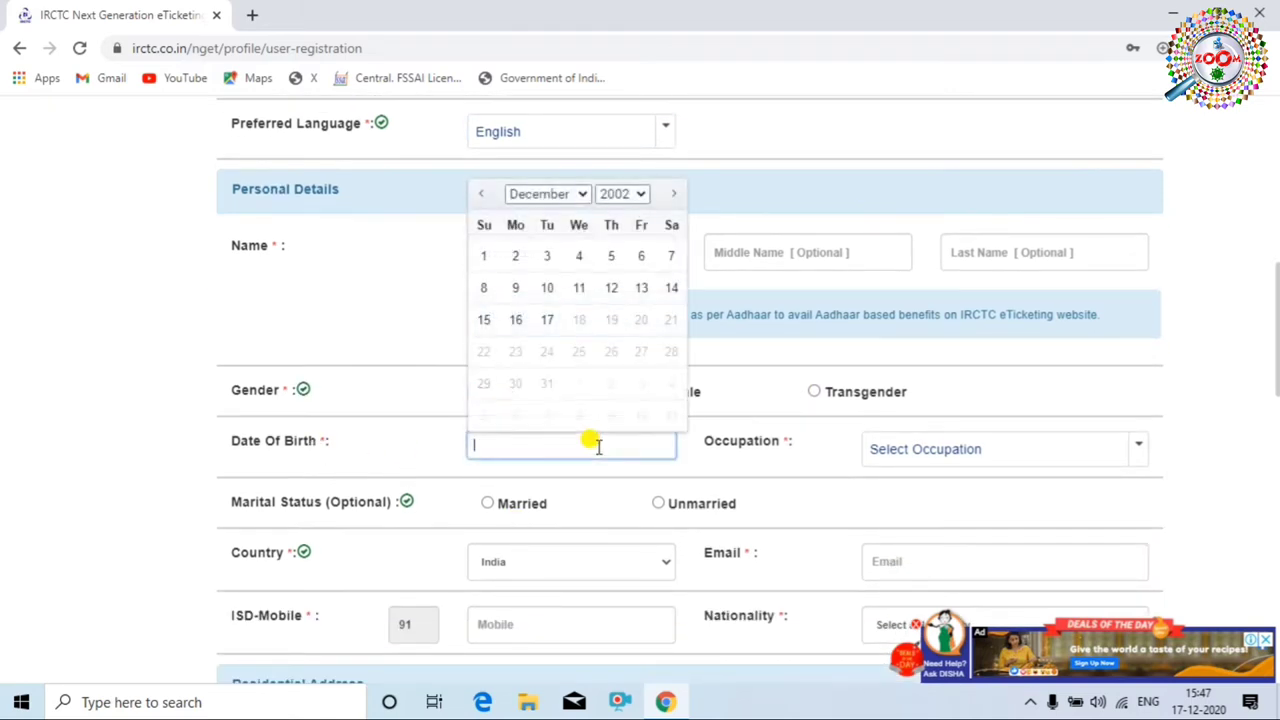
left_click(634, 196)
scroll(640, 357, "up", 1)
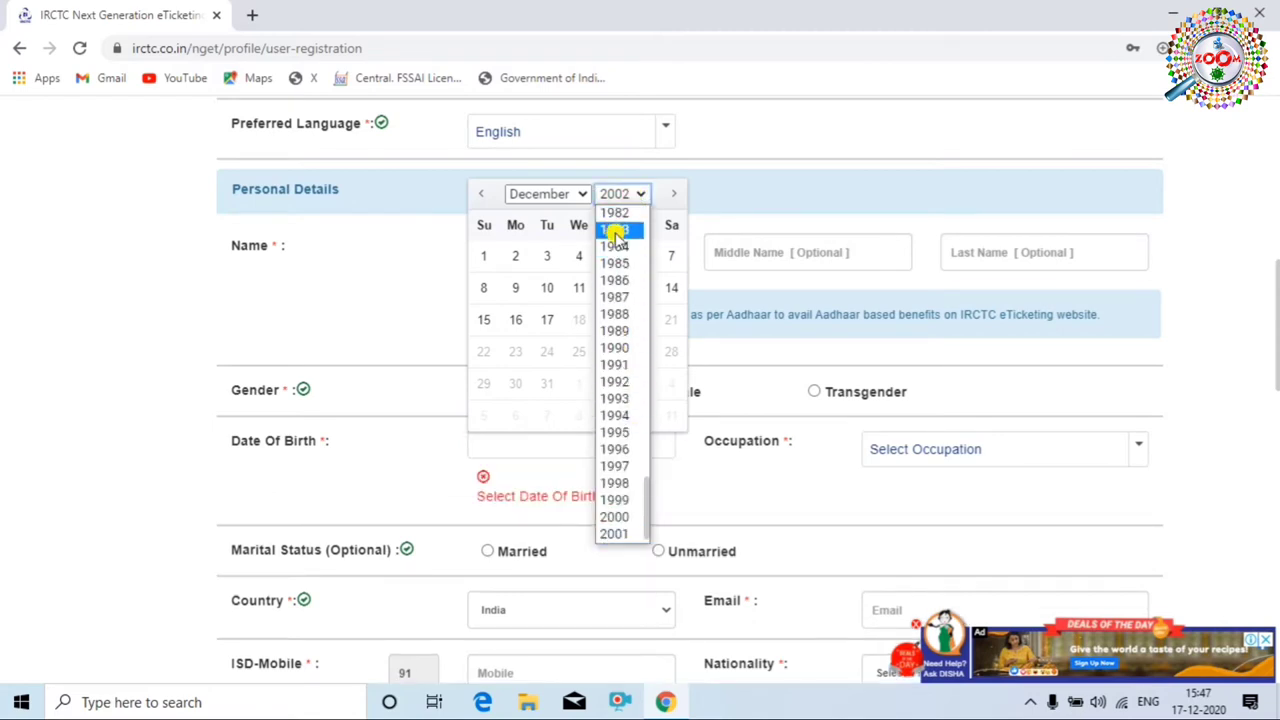
left_click(611, 280)
left_click(554, 193)
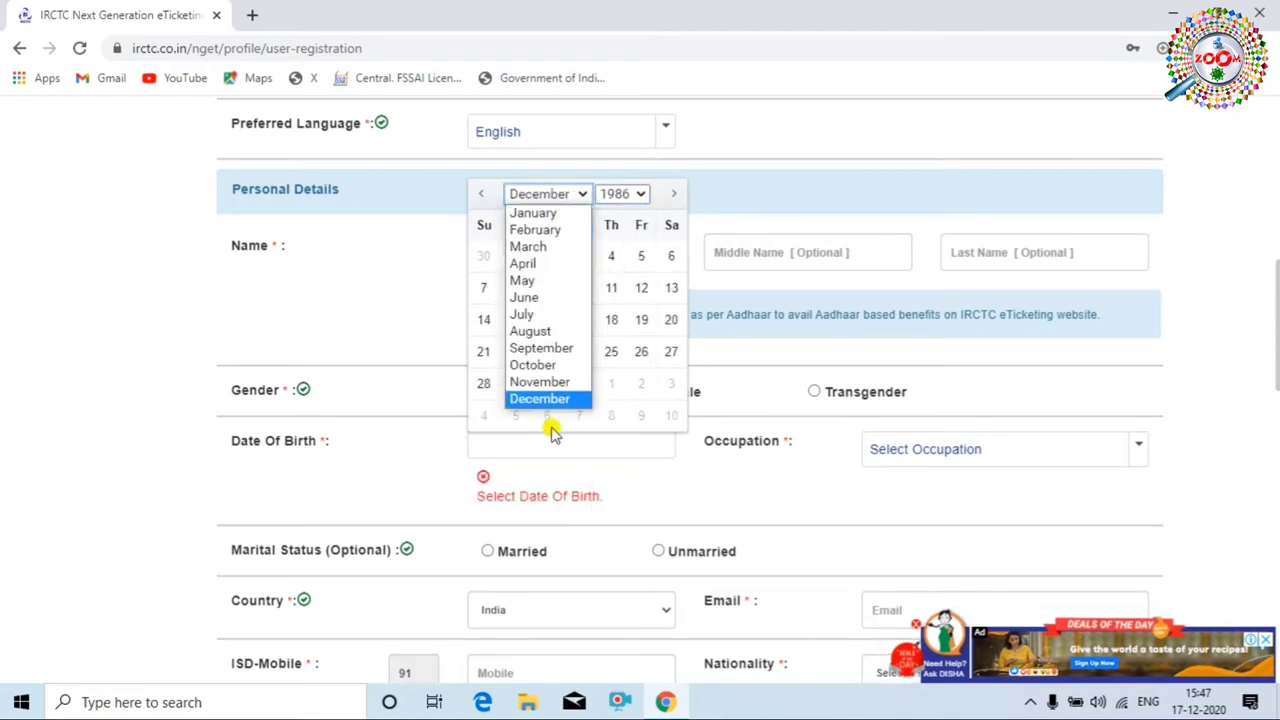
left_click(541, 296)
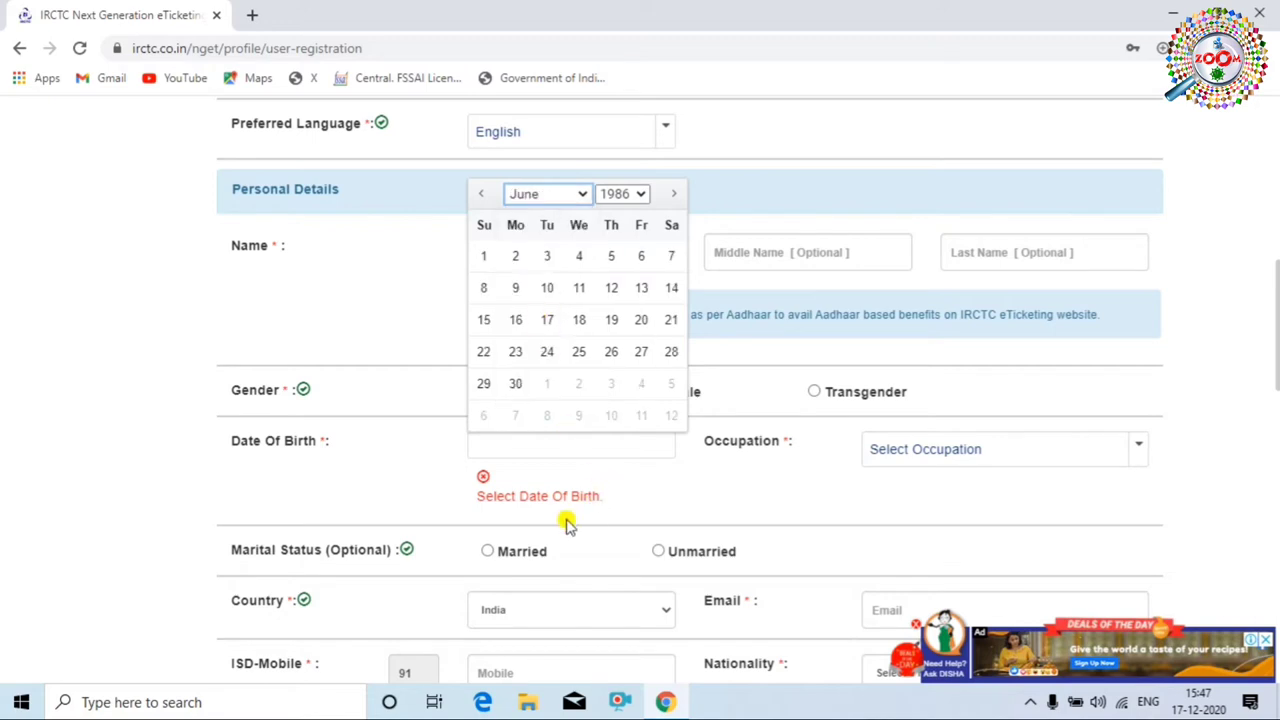
left_click(611, 256)
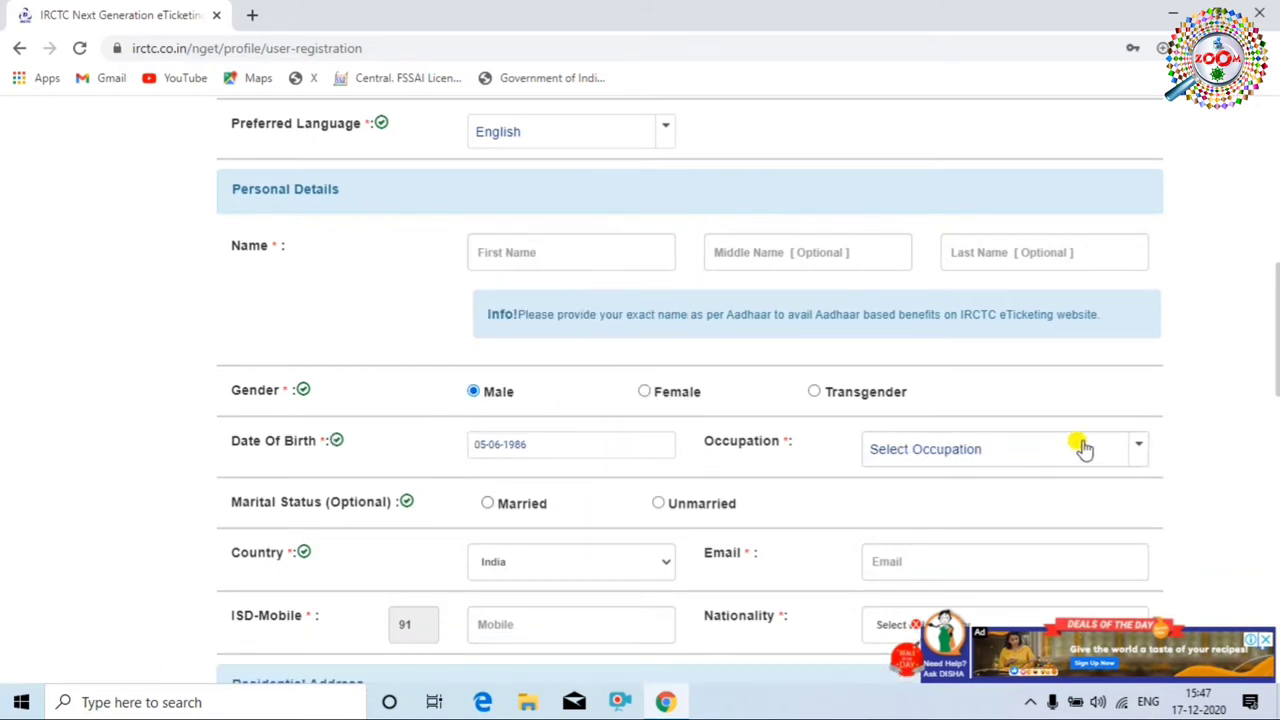
Set Occupation to STUDENT and Marital Status to Unmarried.
left_click(1137, 452)
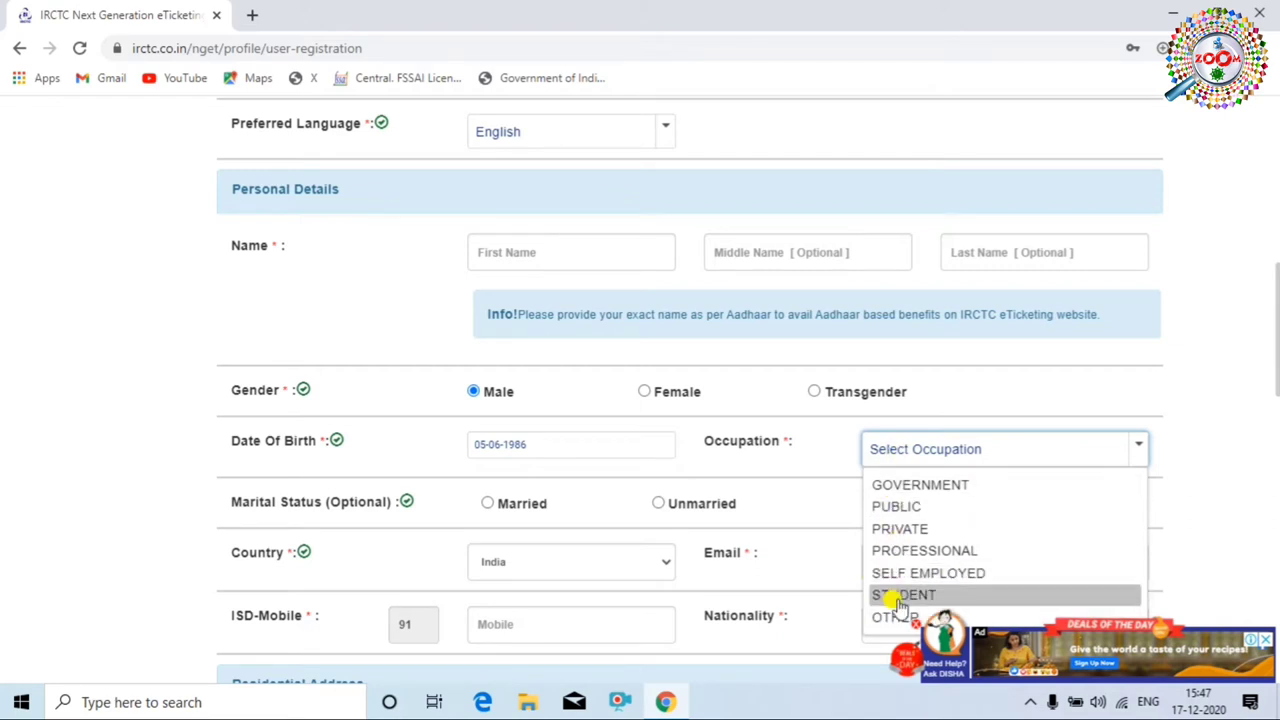
left_click(897, 594)
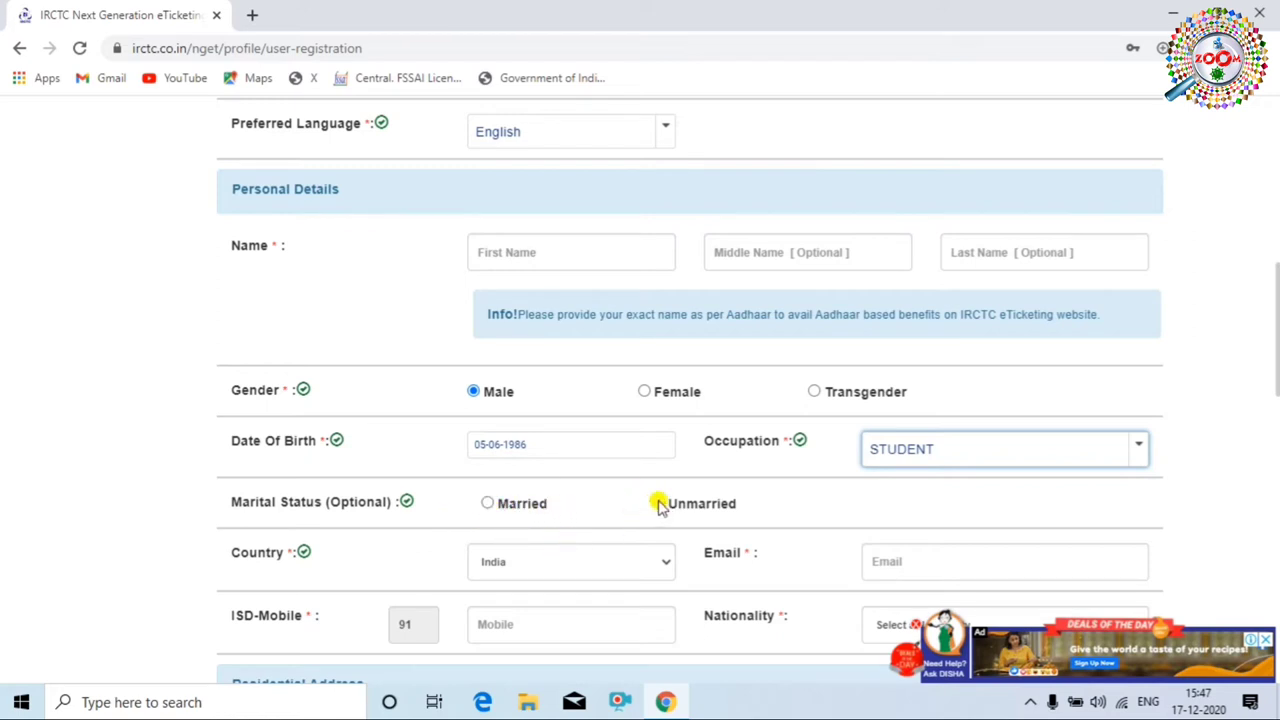
left_click(653, 504)
scroll(755, 505, "down", 2)
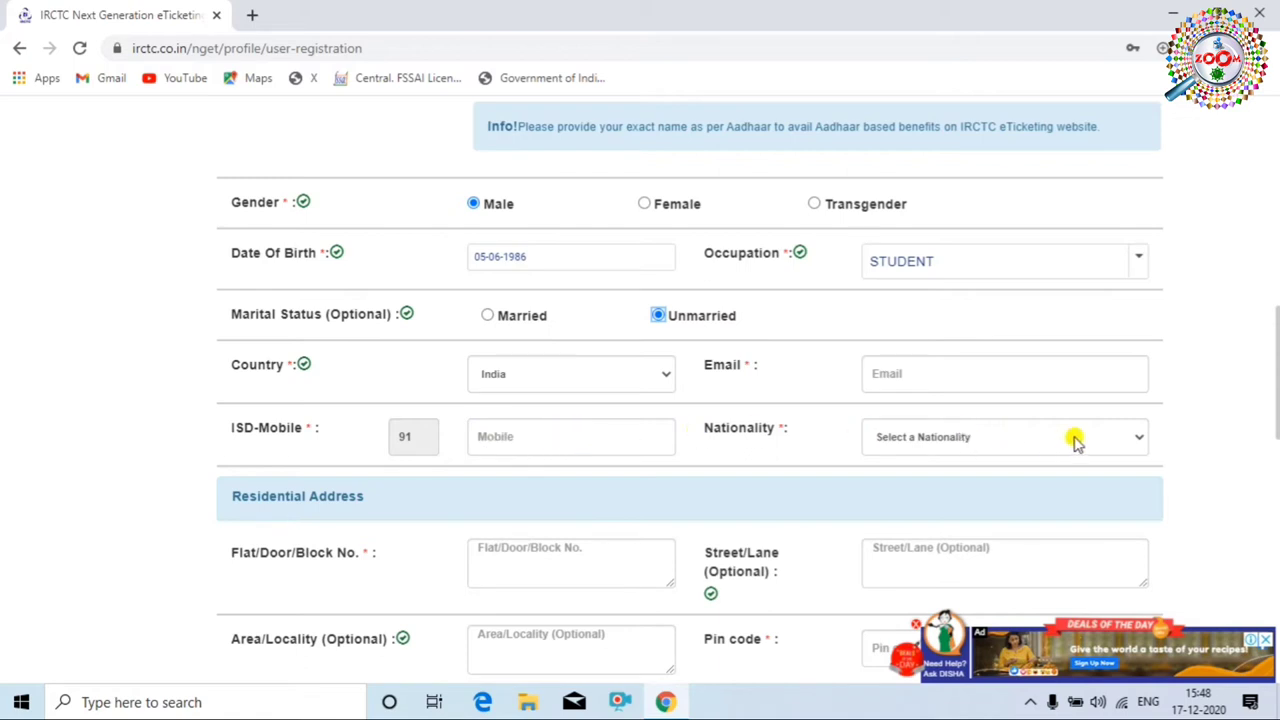
Choose India from the Nationality list.
left_click(1110, 440)
scroll(960, 350, "down", 12)
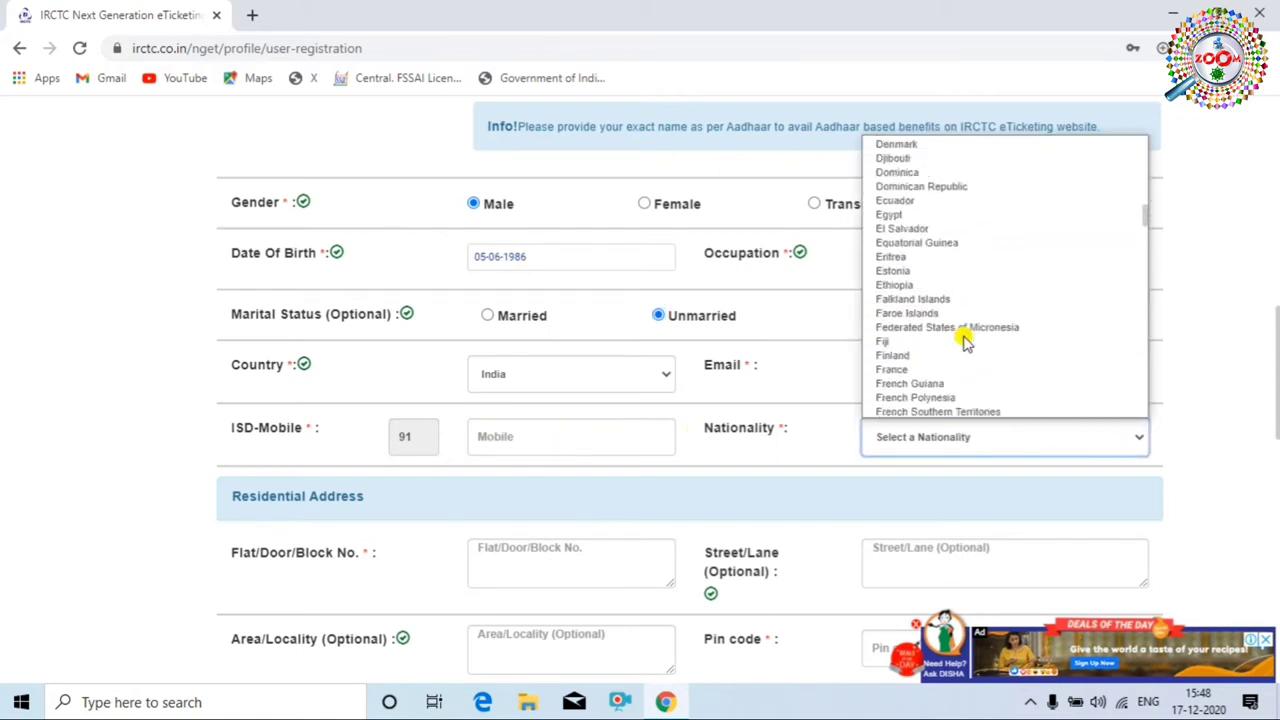
scroll(965, 340, "down", 1)
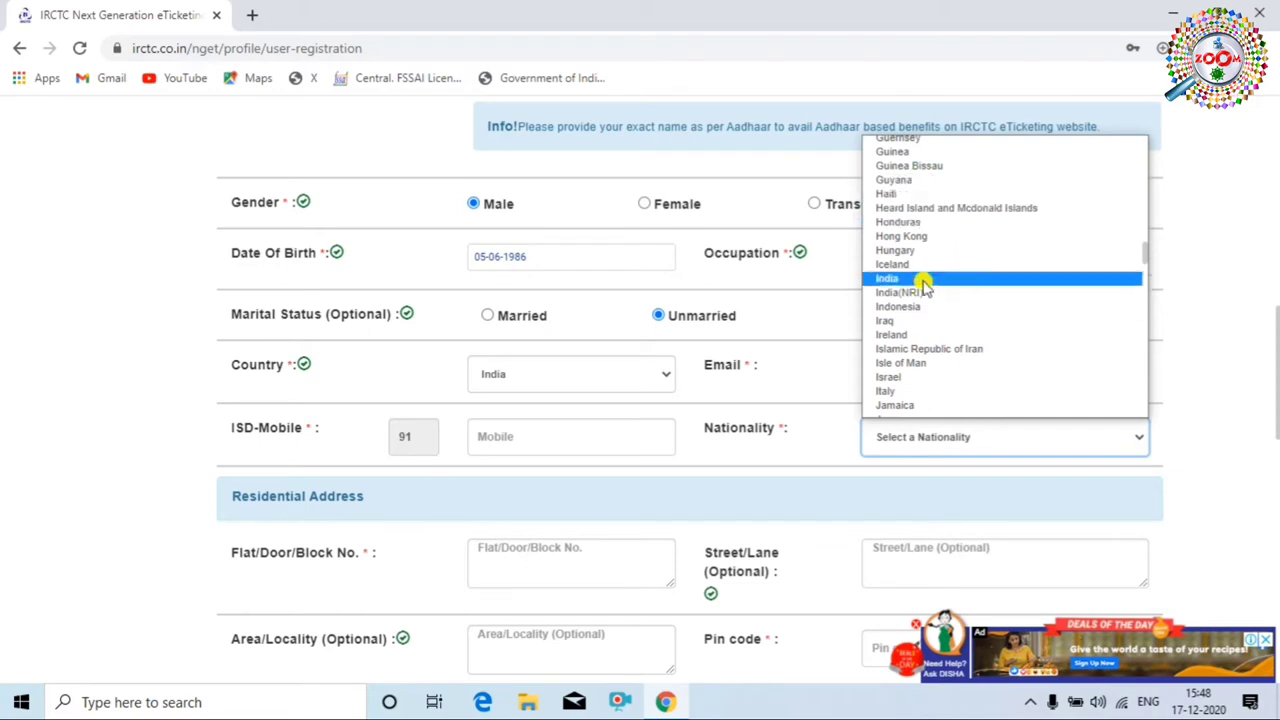
left_click(955, 278)
scroll(617, 437, "down", 2)
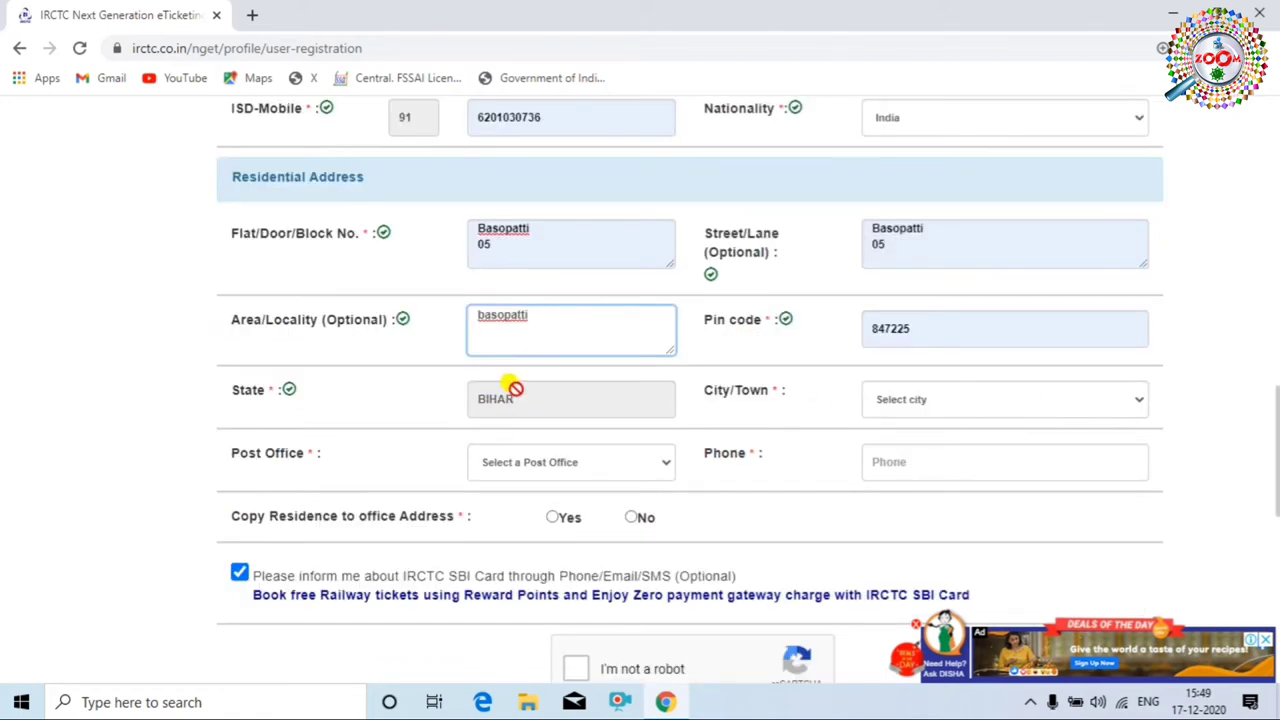
Set City/Town to Madhubani and Post Office to Basopatti S.O.
left_click(1036, 400)
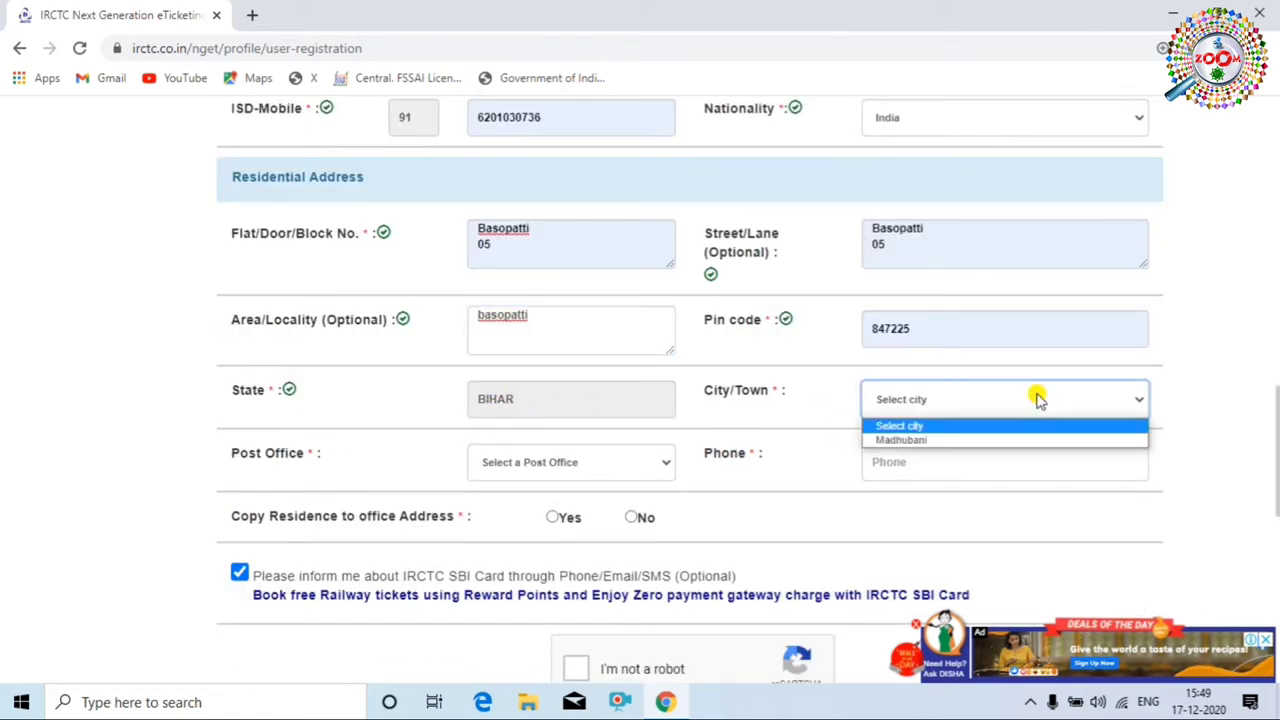
left_click(905, 441)
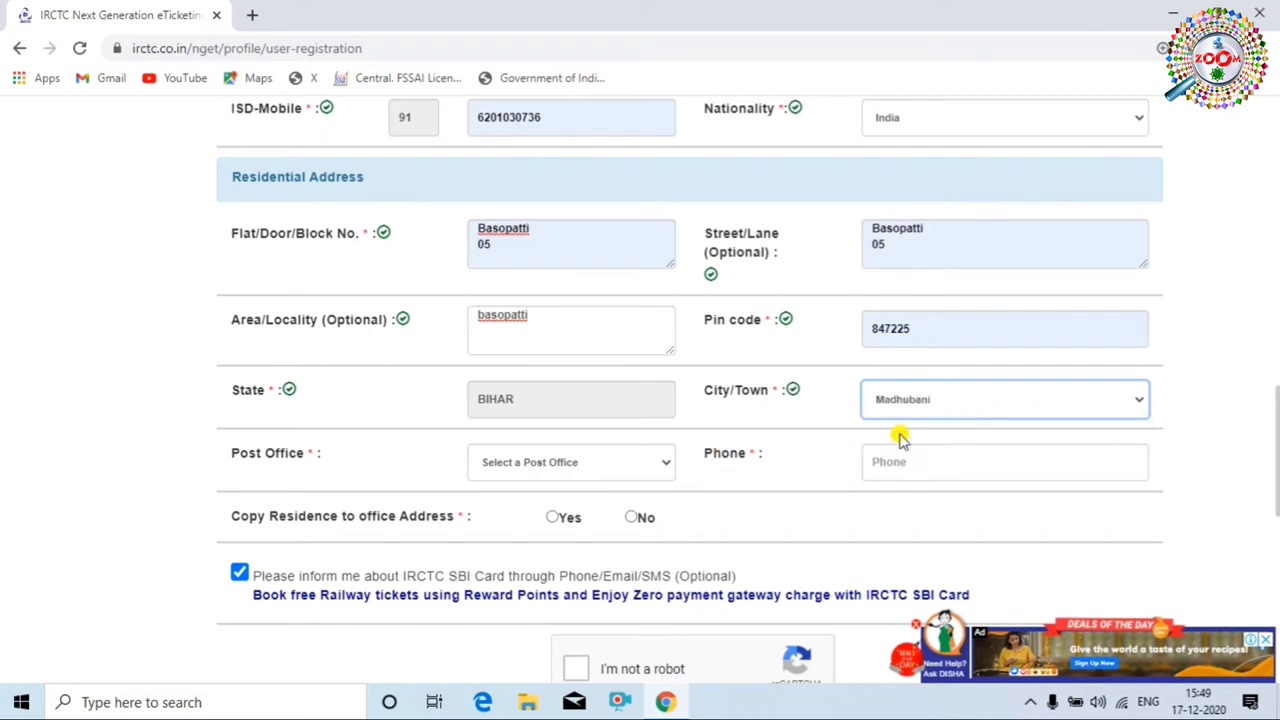
left_click(626, 464)
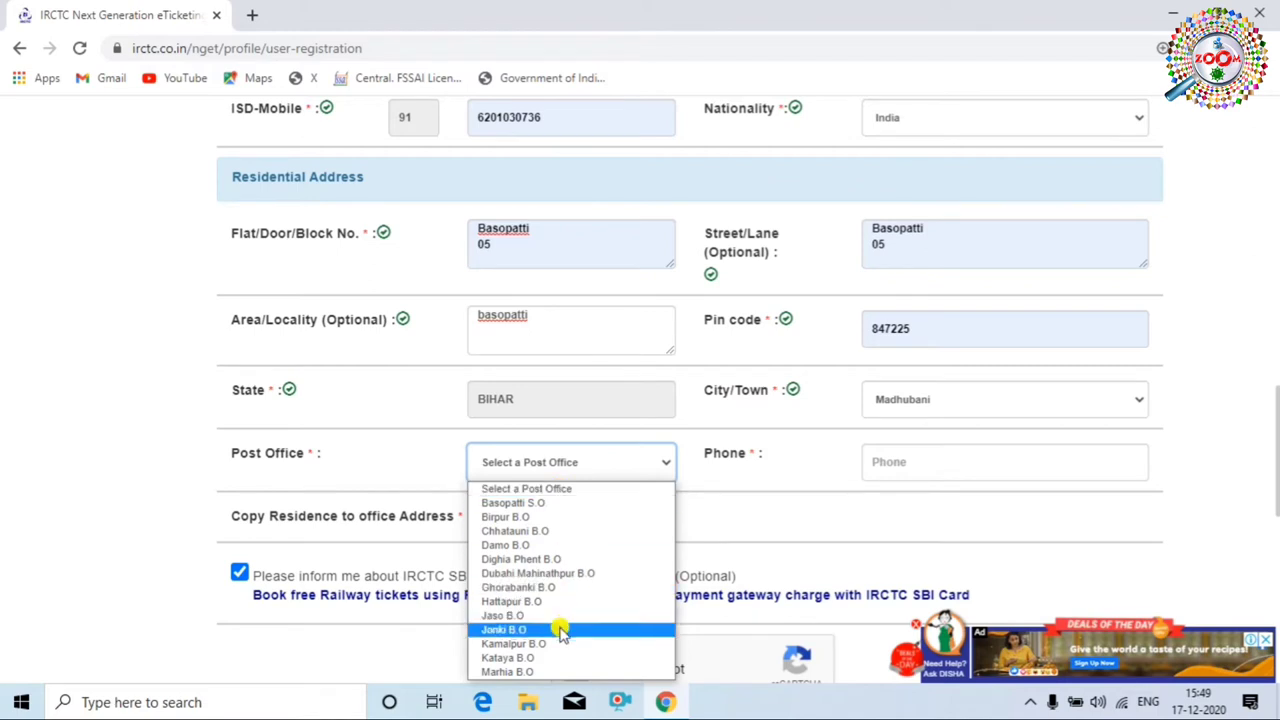
left_click(562, 507)
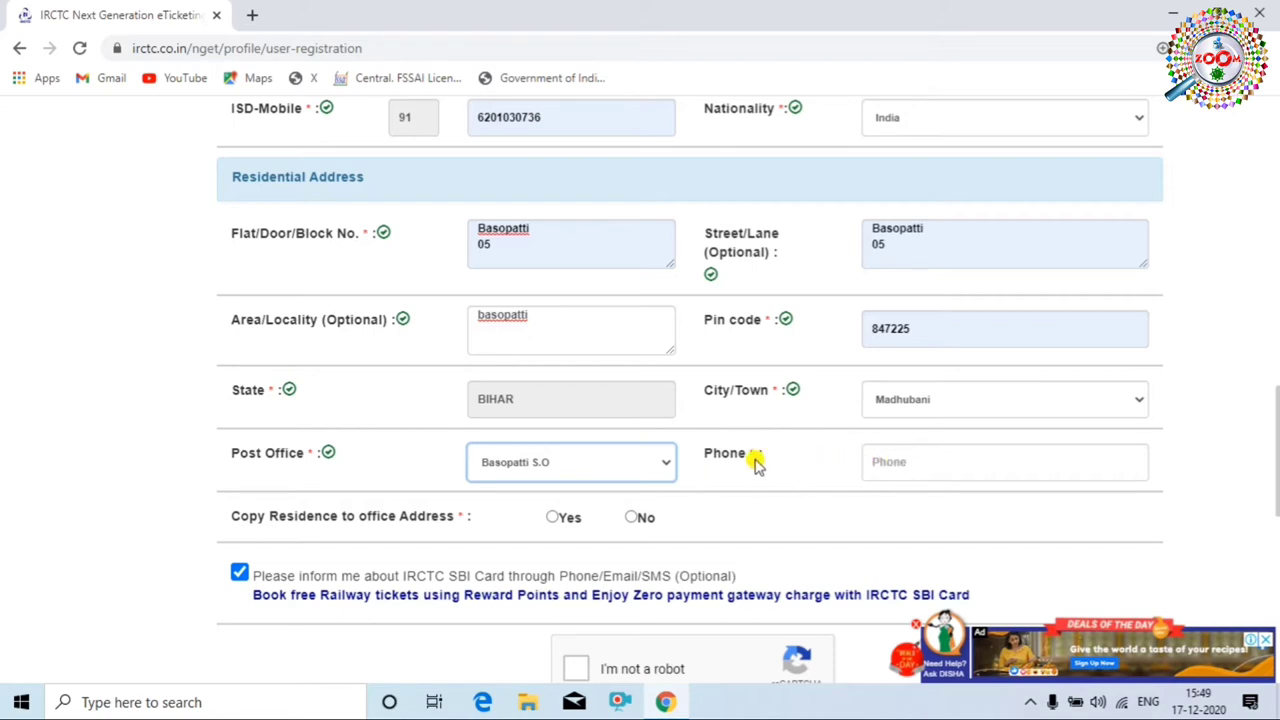
Toggle Copy Residence to office Address between No and Yes, leaving it on Yes.
scroll(885, 455, "up", 4)
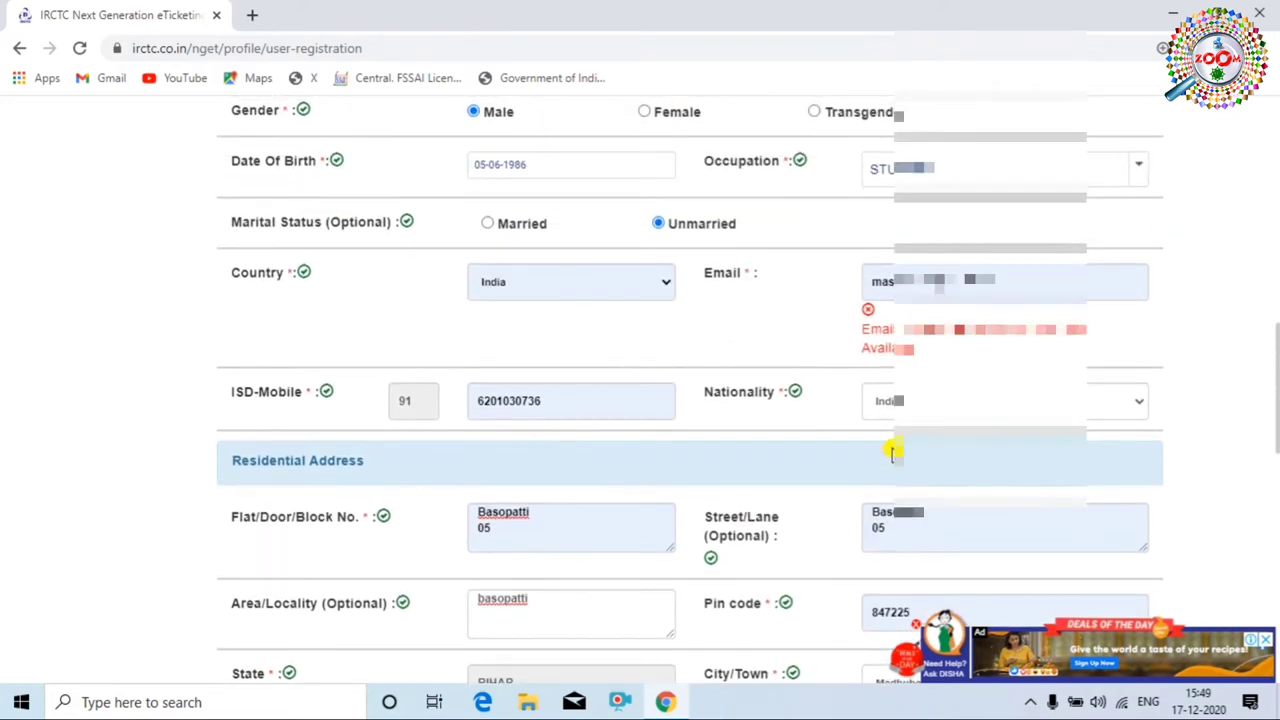
scroll(948, 375, "down", 5)
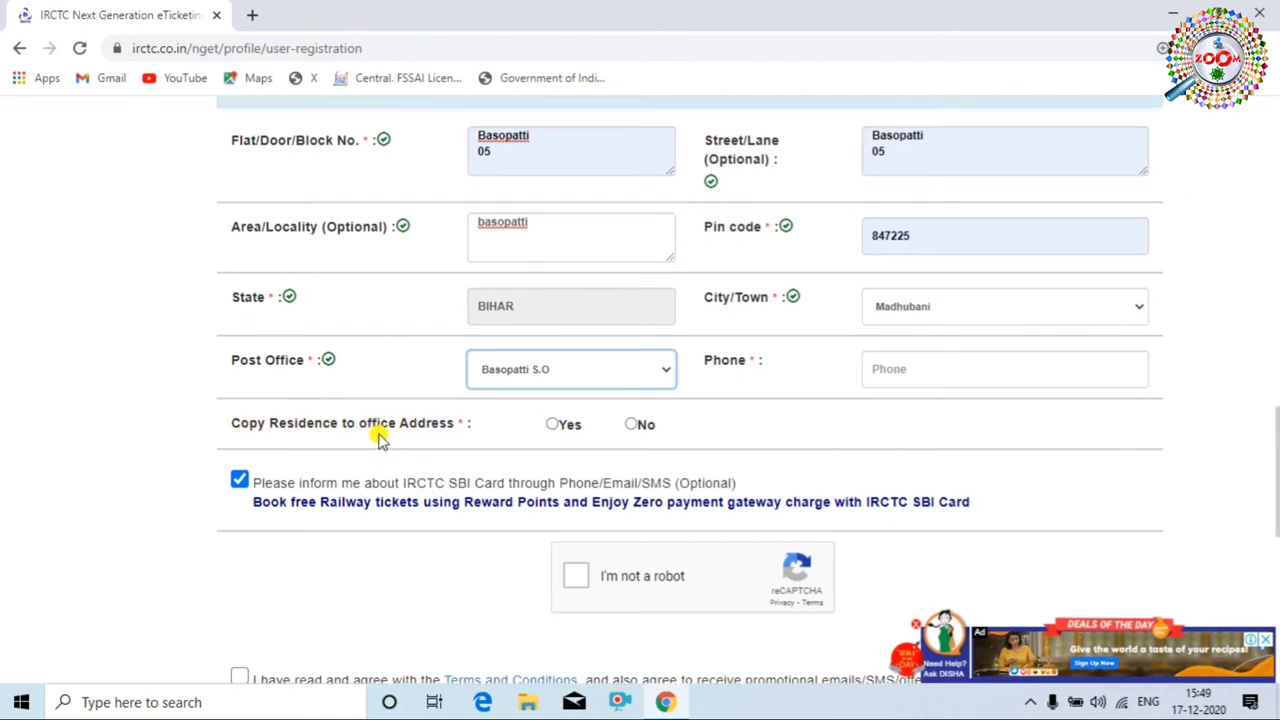
scroll(395, 440, "up", 3)
scroll(398, 445, "up", 1)
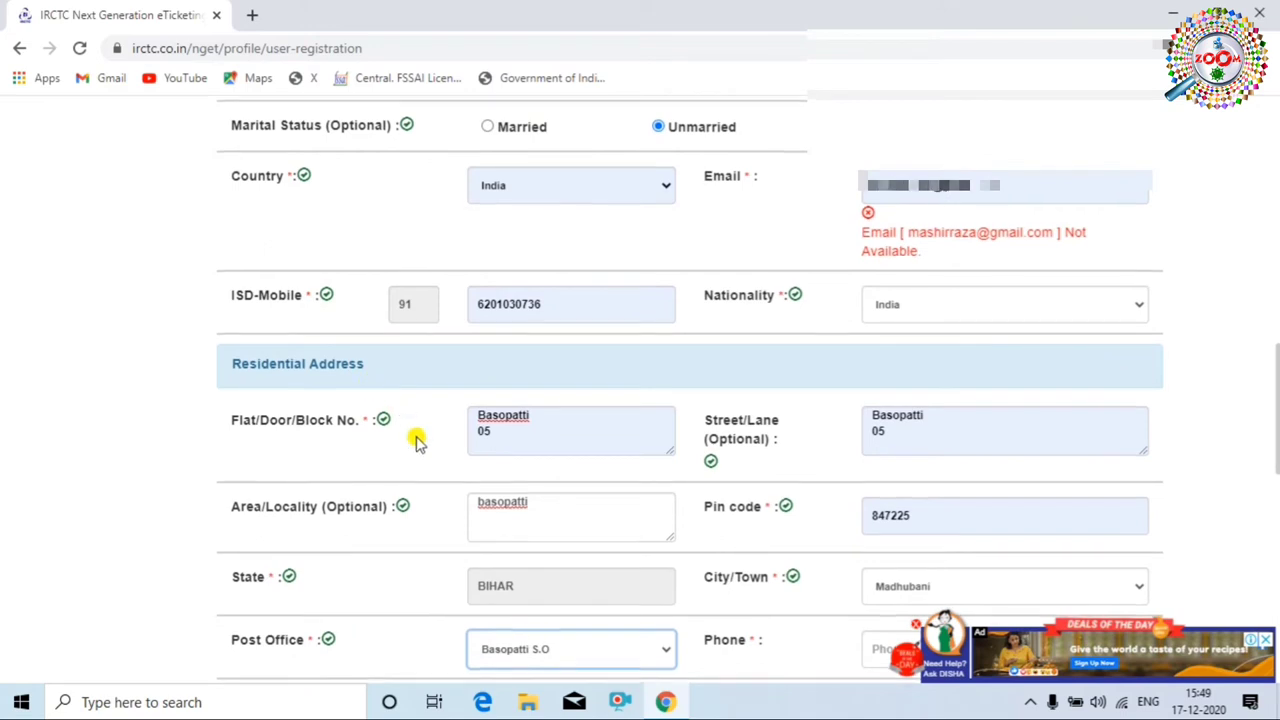
scroll(420, 437, "down", 2)
left_click(628, 519)
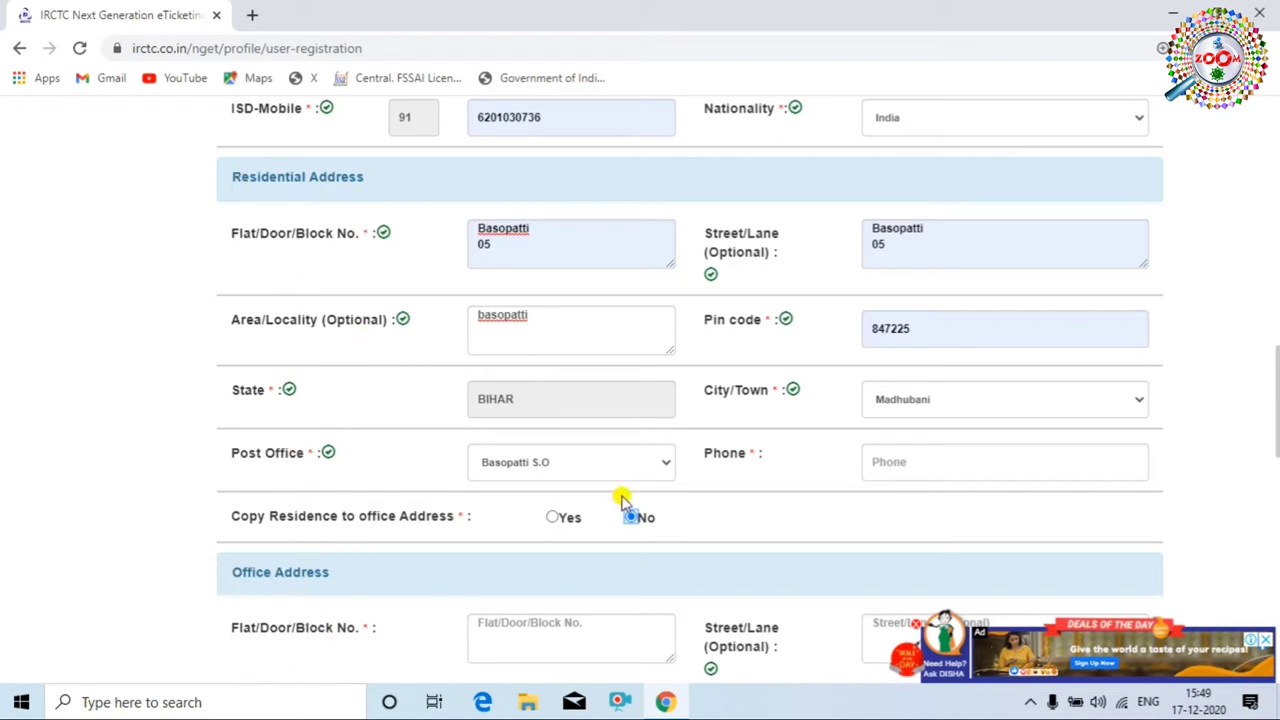
left_click(552, 517)
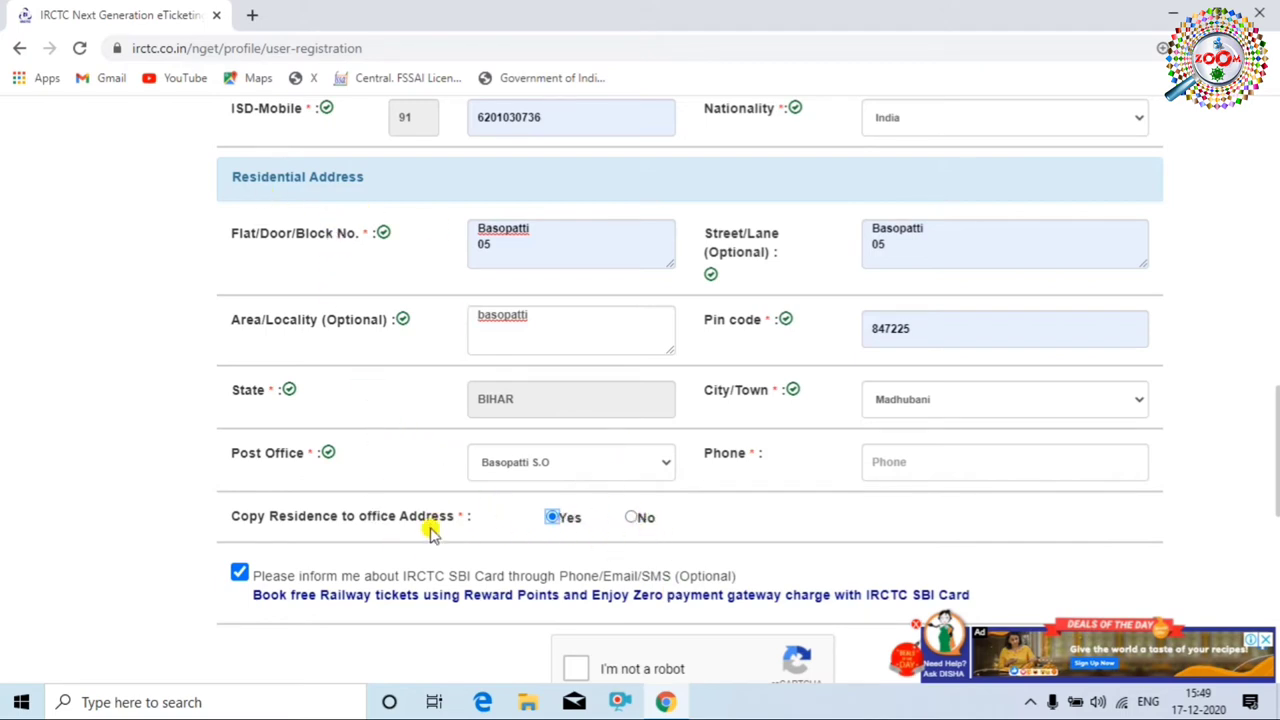
left_click(637, 520)
scroll(605, 555, "down", 2)
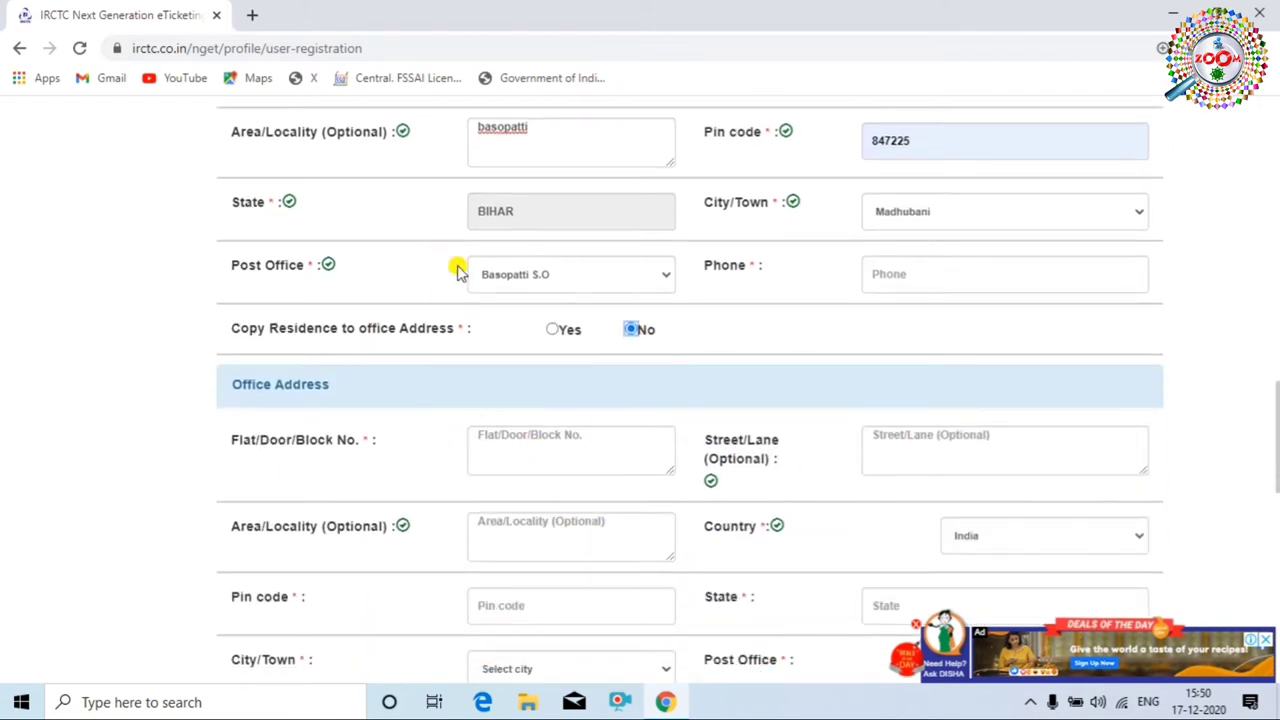
left_click(555, 331)
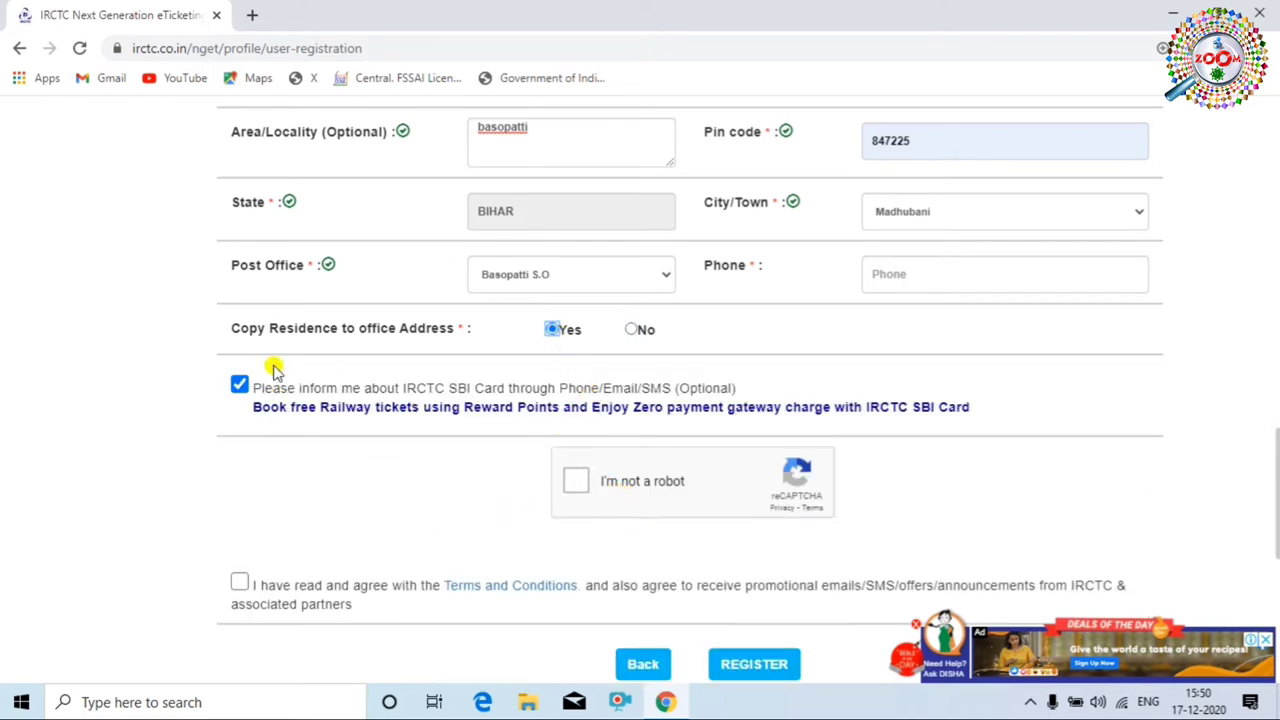
Pass the reCAPTCHA by selecting the traffic-light tiles and completing the bicycle challenge.
left_click(240, 387)
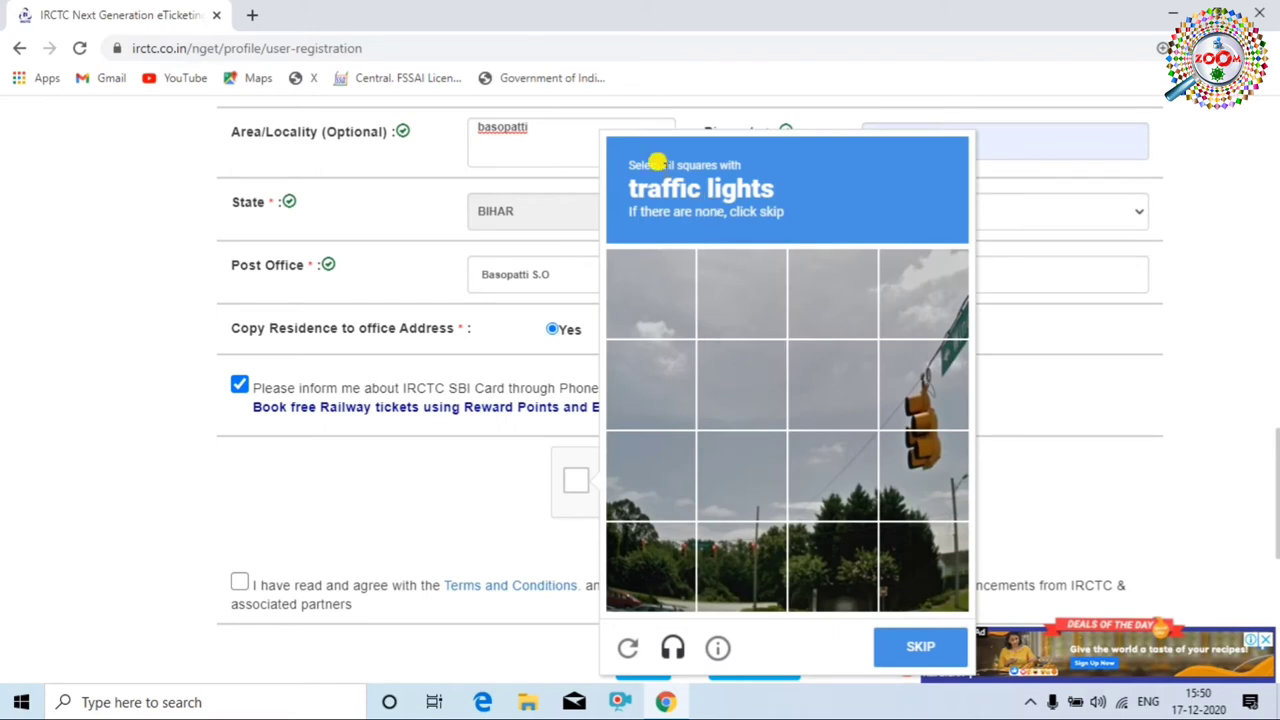
left_click(920, 400)
left_click(918, 450)
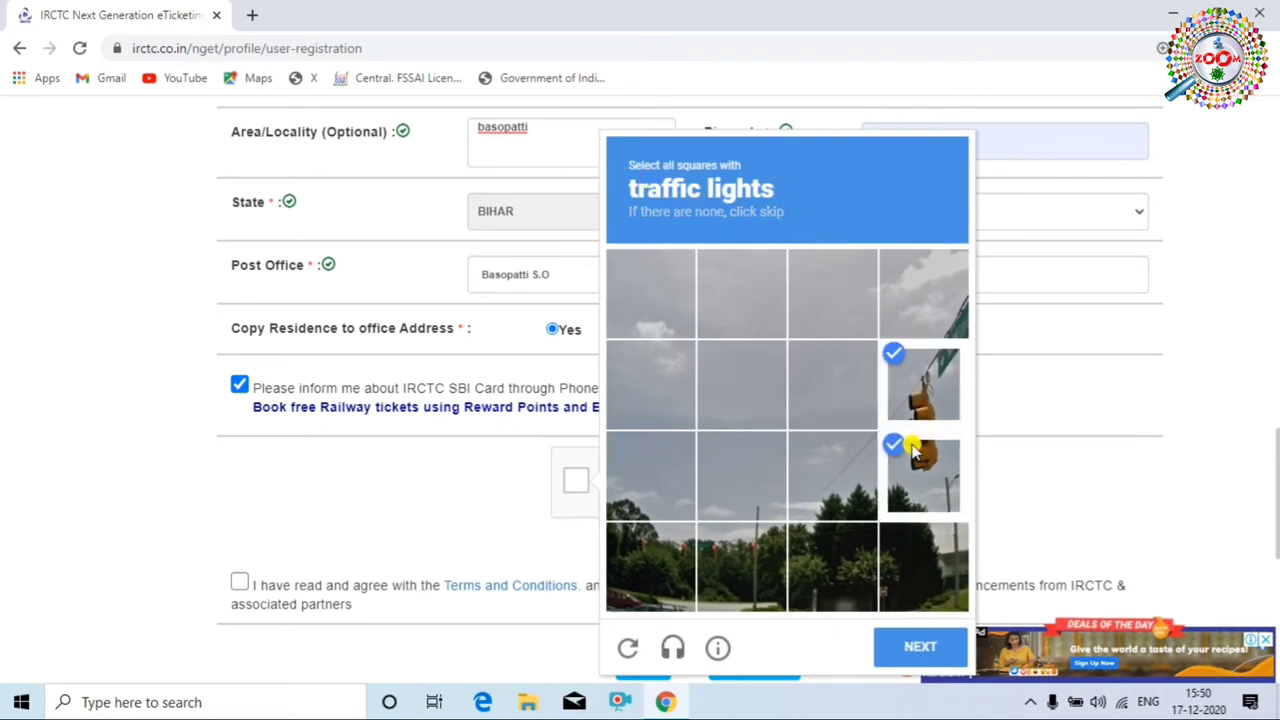
scroll(918, 390, "down", 4)
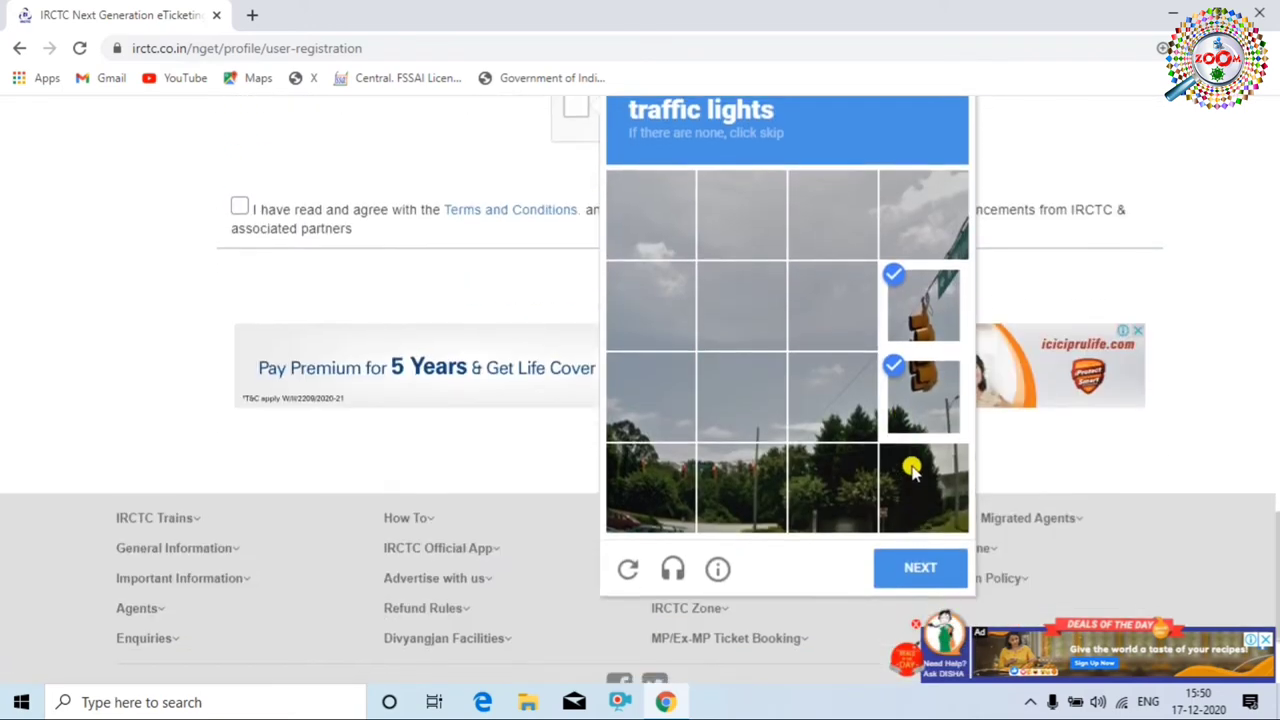
left_click(922, 570)
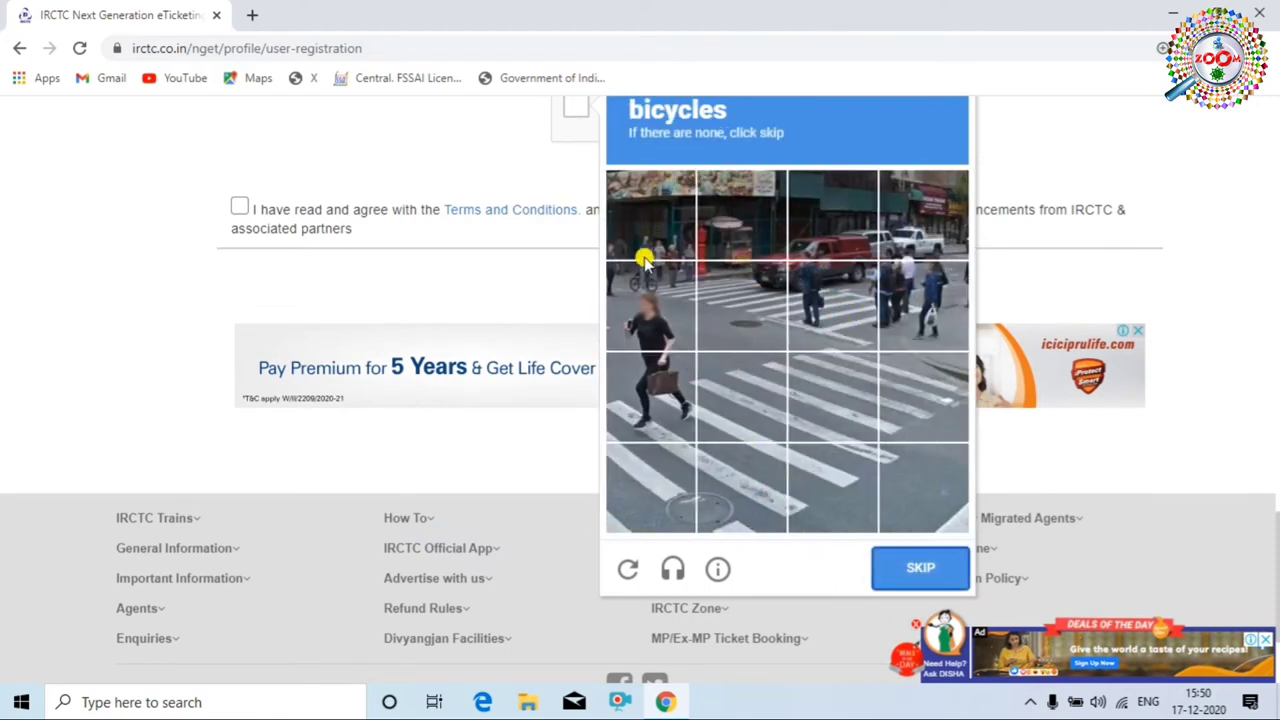
left_click(648, 296)
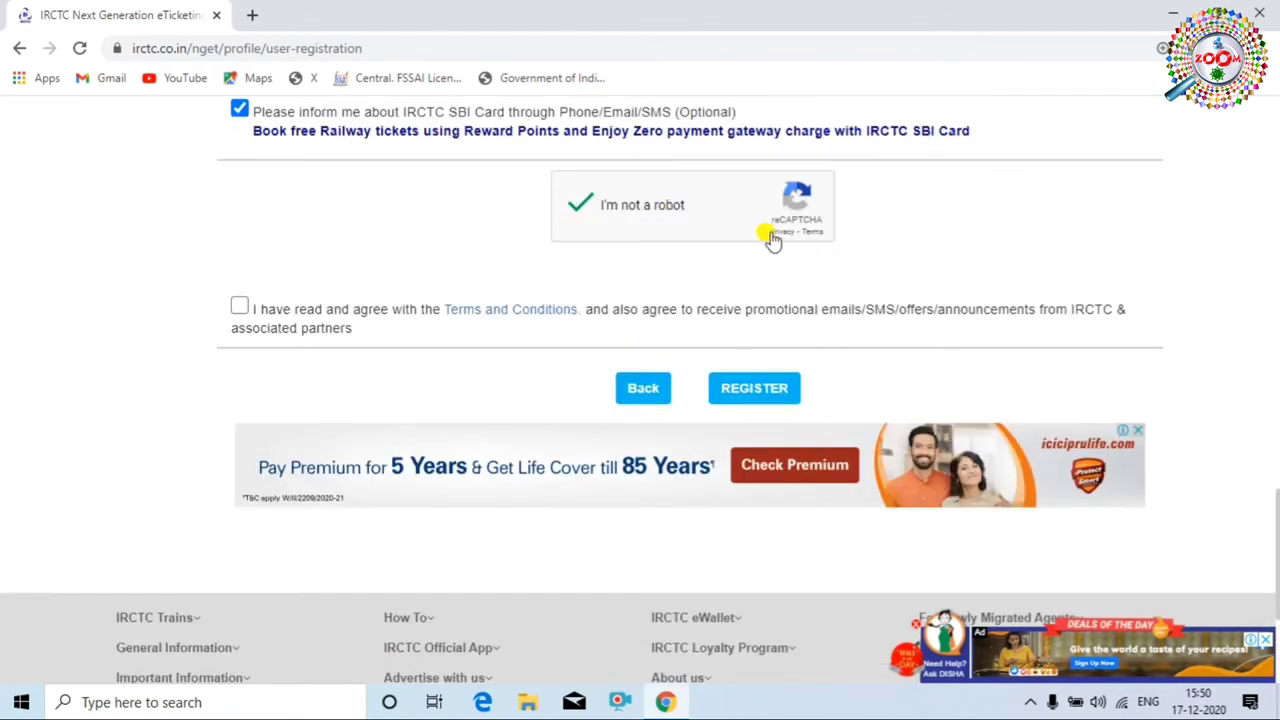
Agree to the Terms and Conditions and submit the registration with REGISTER.
left_click(240, 309)
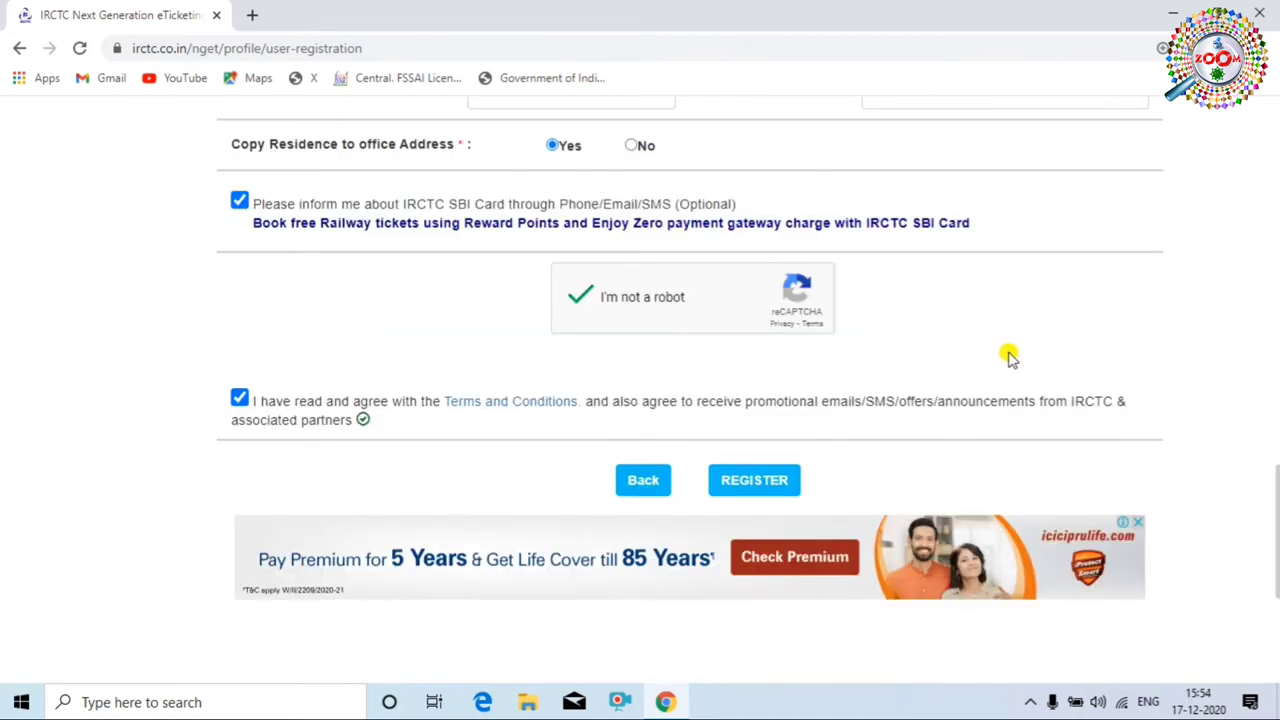
scroll(840, 372, "up", 1)
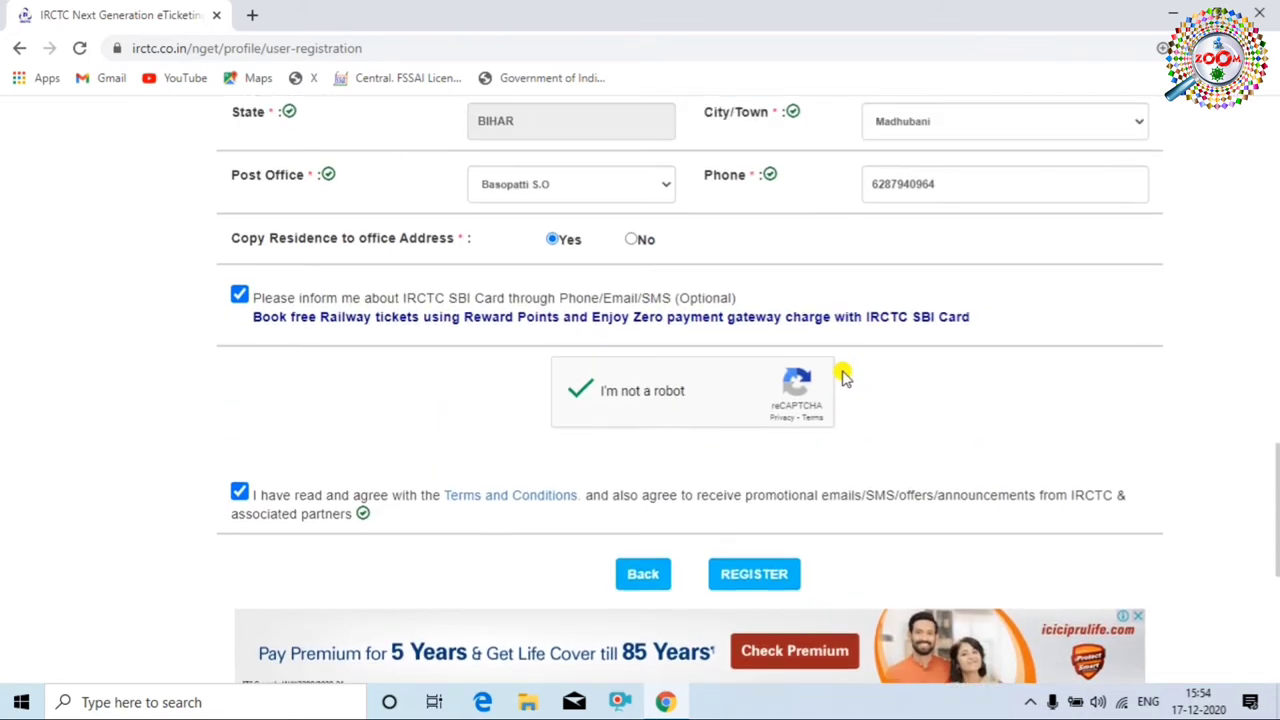
scroll(840, 372, "down", 1)
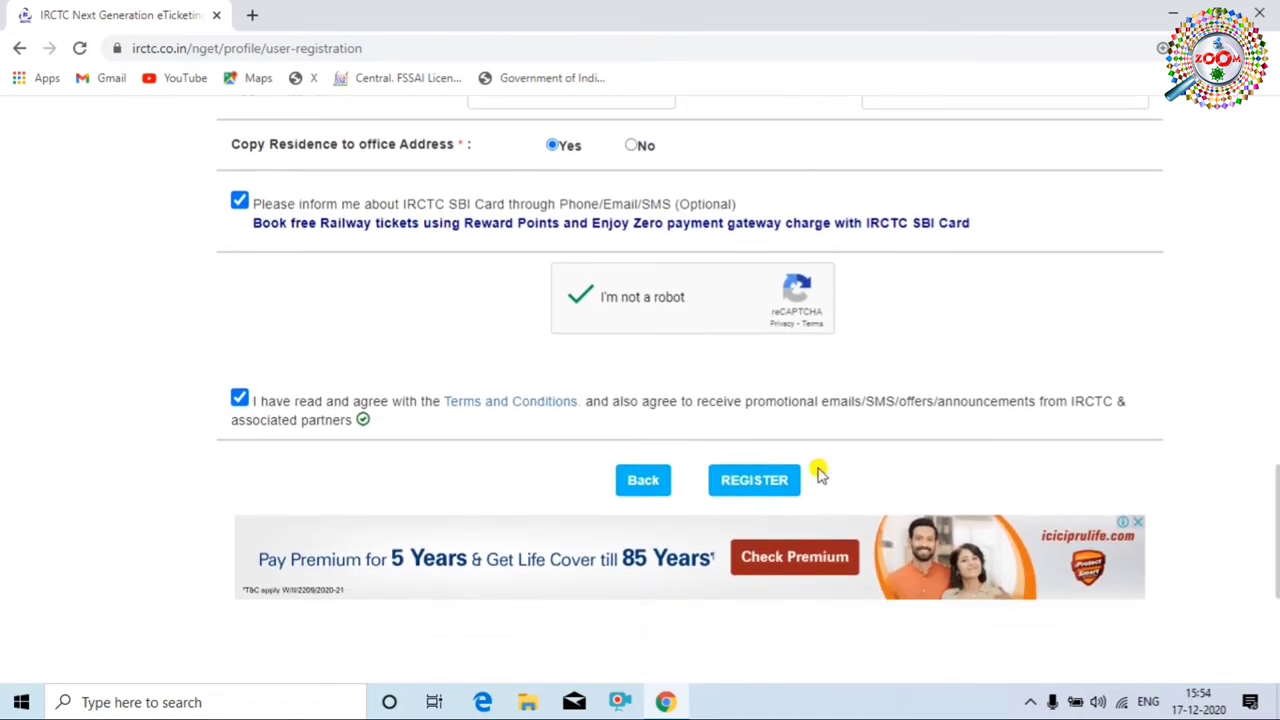
left_click(744, 482)
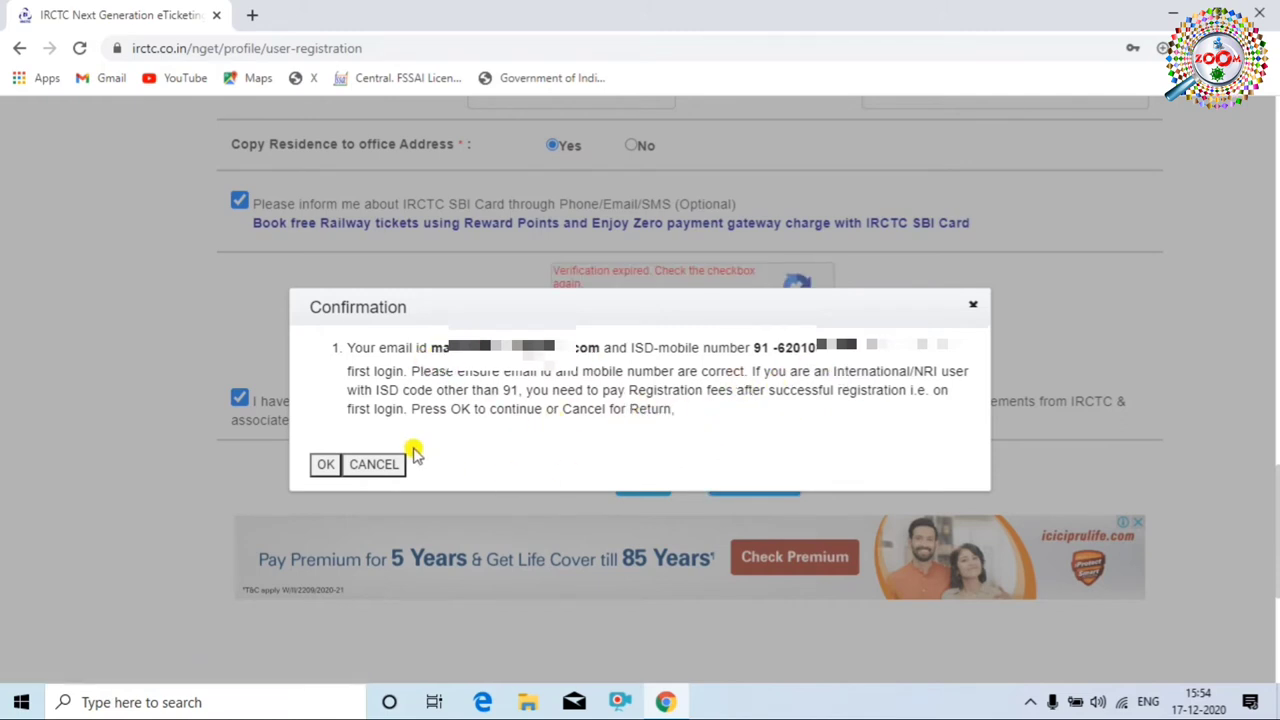
Confirm the contact details with OK and scroll up to the success messages.
left_click(322, 466)
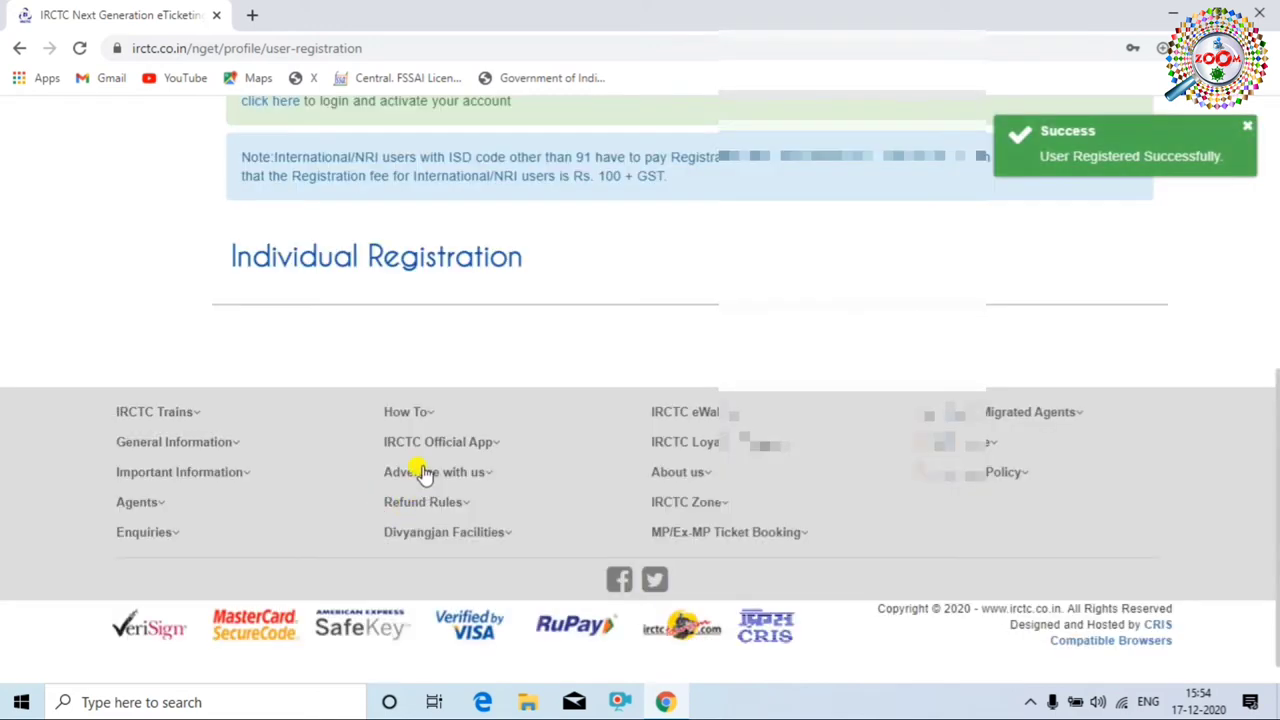
scroll(670, 348, "up", 2)
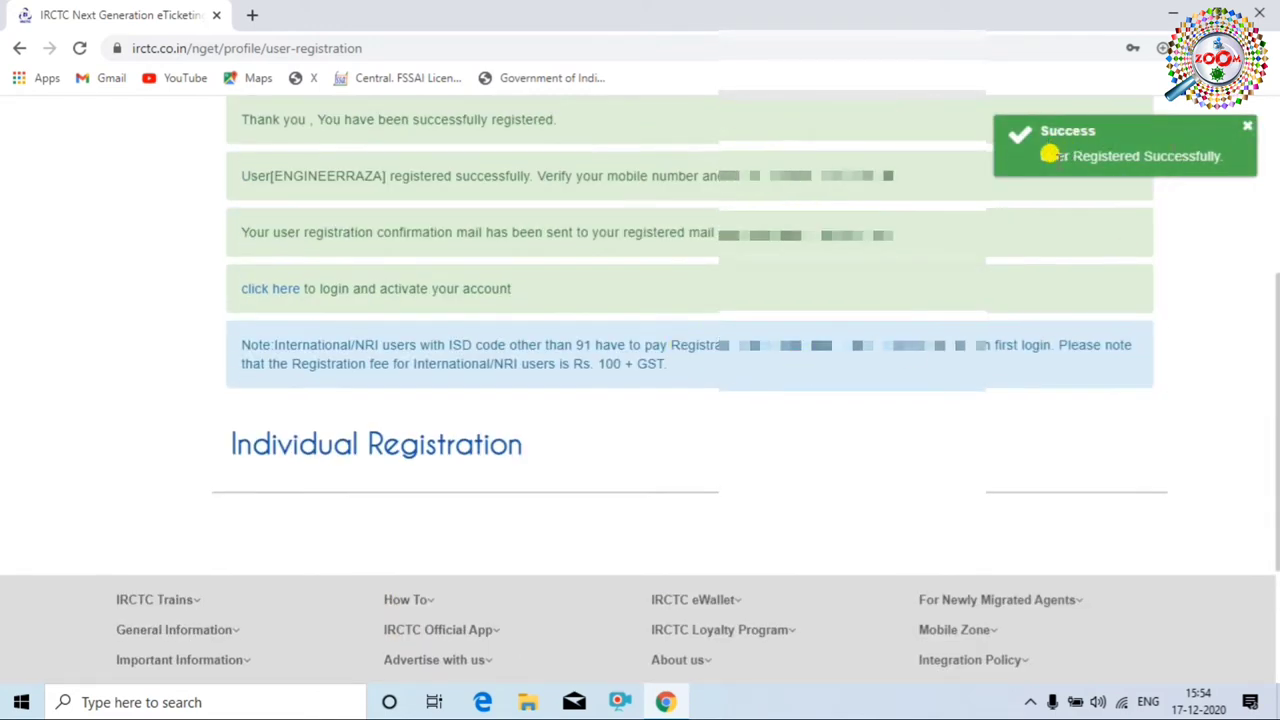
scroll(1117, 277, "up", 2)
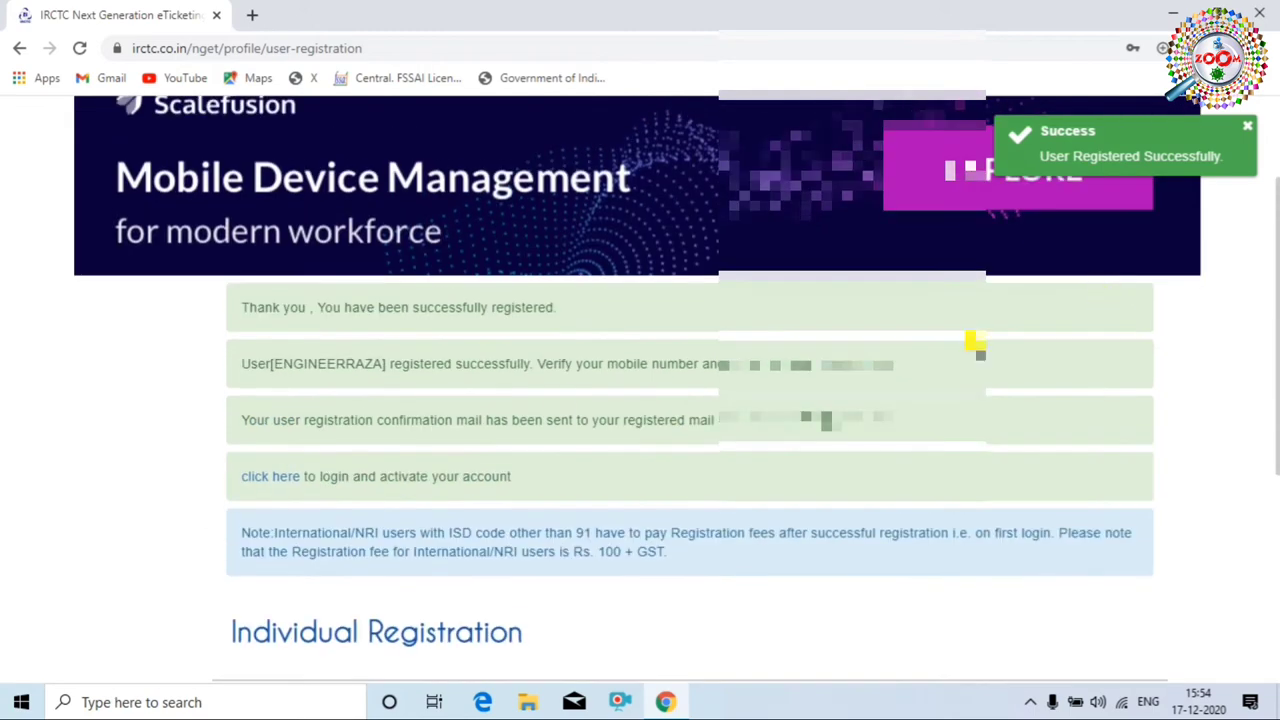